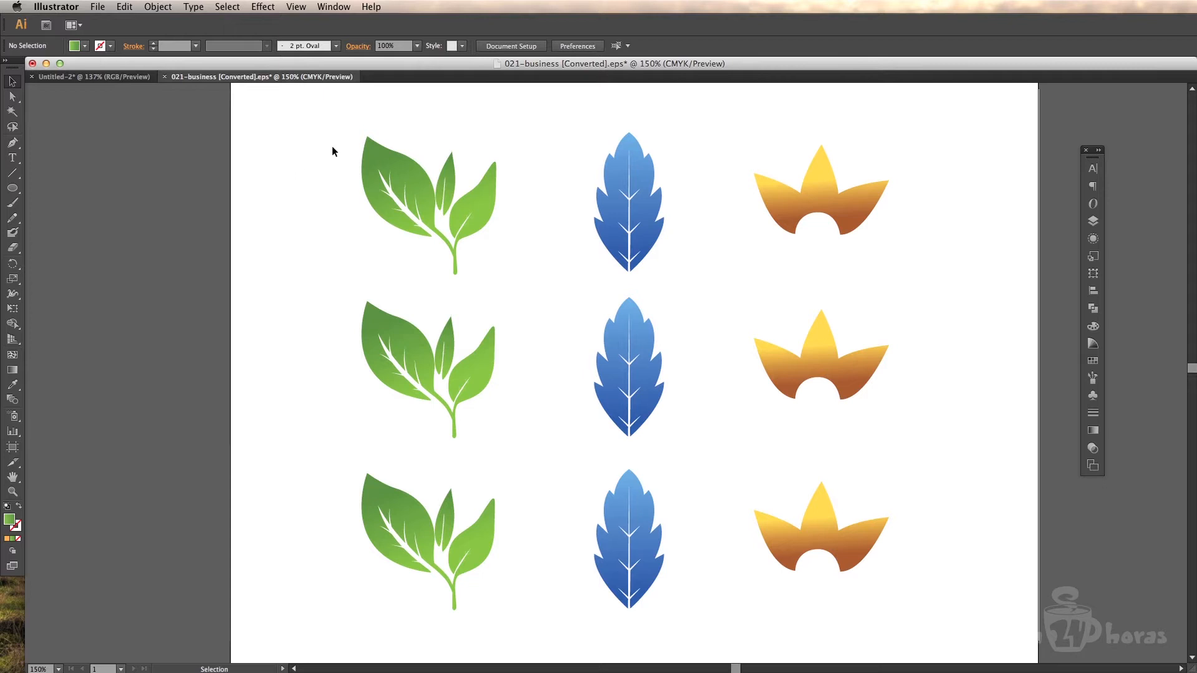
Step: Enlarge the top green plant group to about 2.28 × 2.34 in and reposition it above the middle green plant
{"action": "left_click", "coordinate": [400, 161]}
{"action": "left_click_drag", "start_coordinate": [400, 162], "coordinate": [457, 166]}
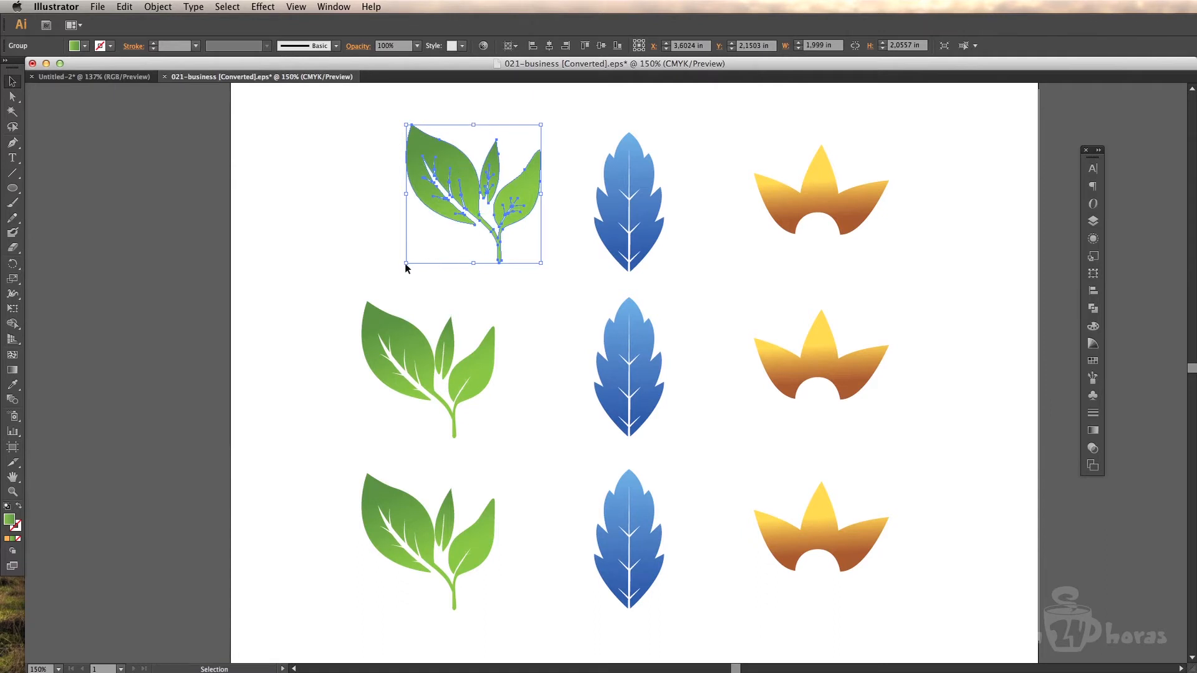
{"action": "left_click_drag", "start_coordinate": [406, 264], "coordinate": [492, 285]}
{"action": "left_click_drag", "start_coordinate": [397, 182], "coordinate": [416, 177]}
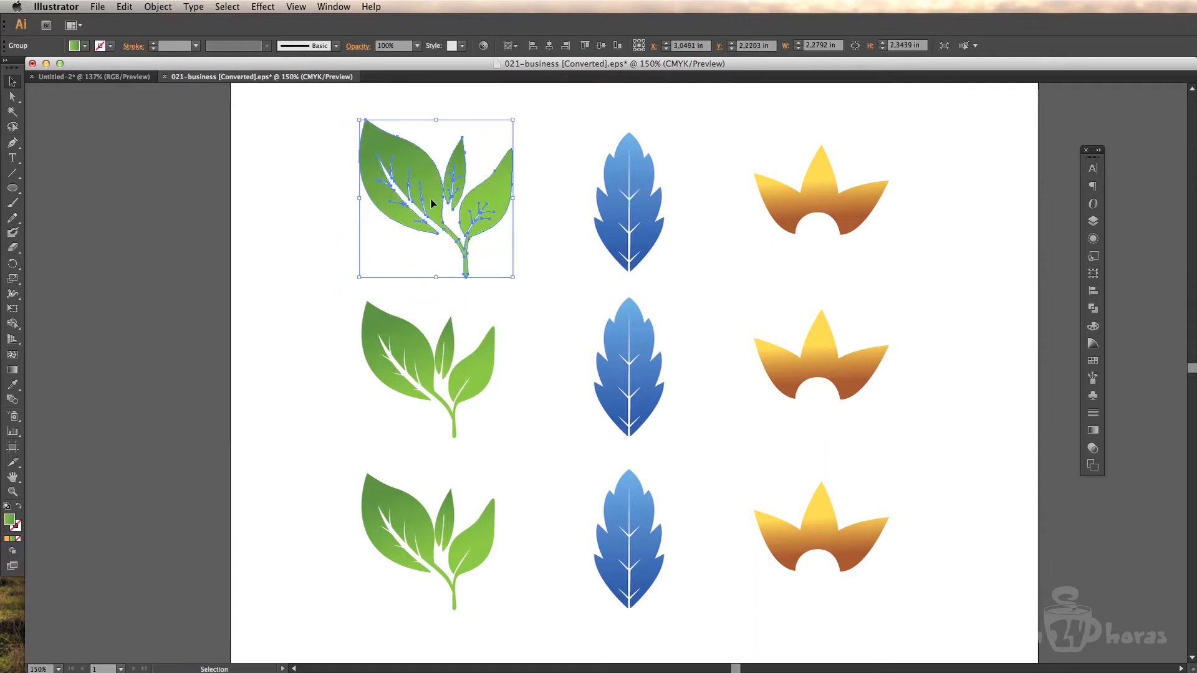
{"action": "left_click", "coordinate": [323, 228]}
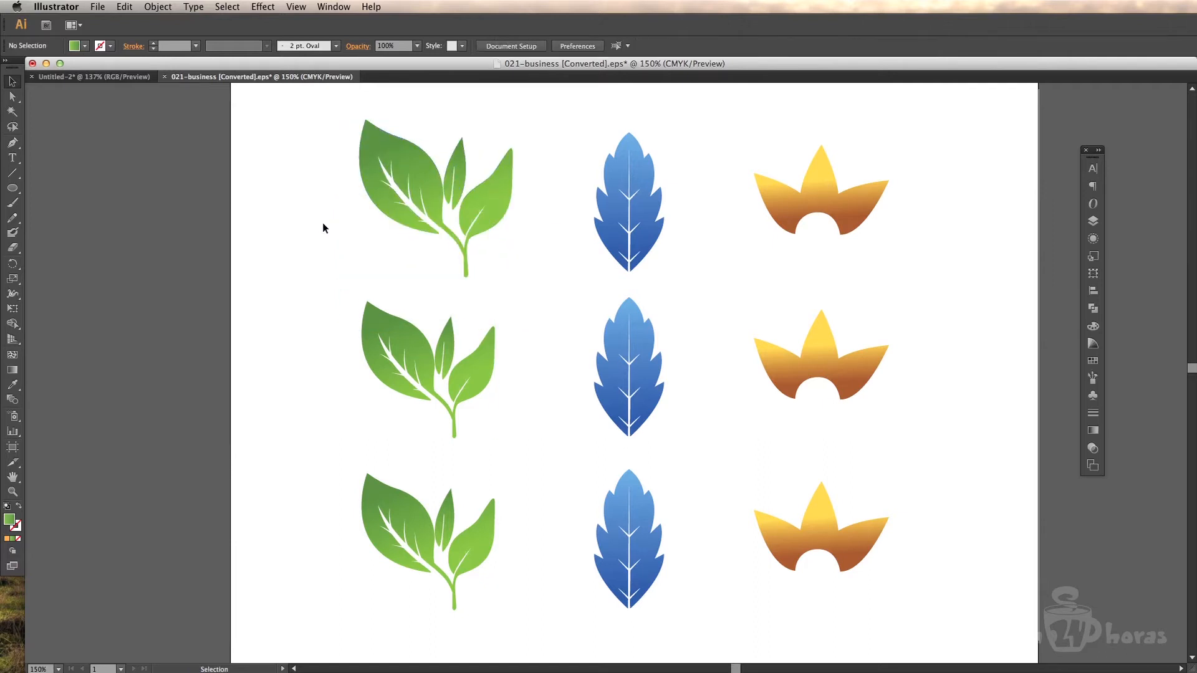
Step: With the Direct Selection tool, move only the small middle leaf of the top green plant away from its group
{"action": "left_click", "coordinate": [14, 98]}
{"action": "left_click", "coordinate": [458, 165]}
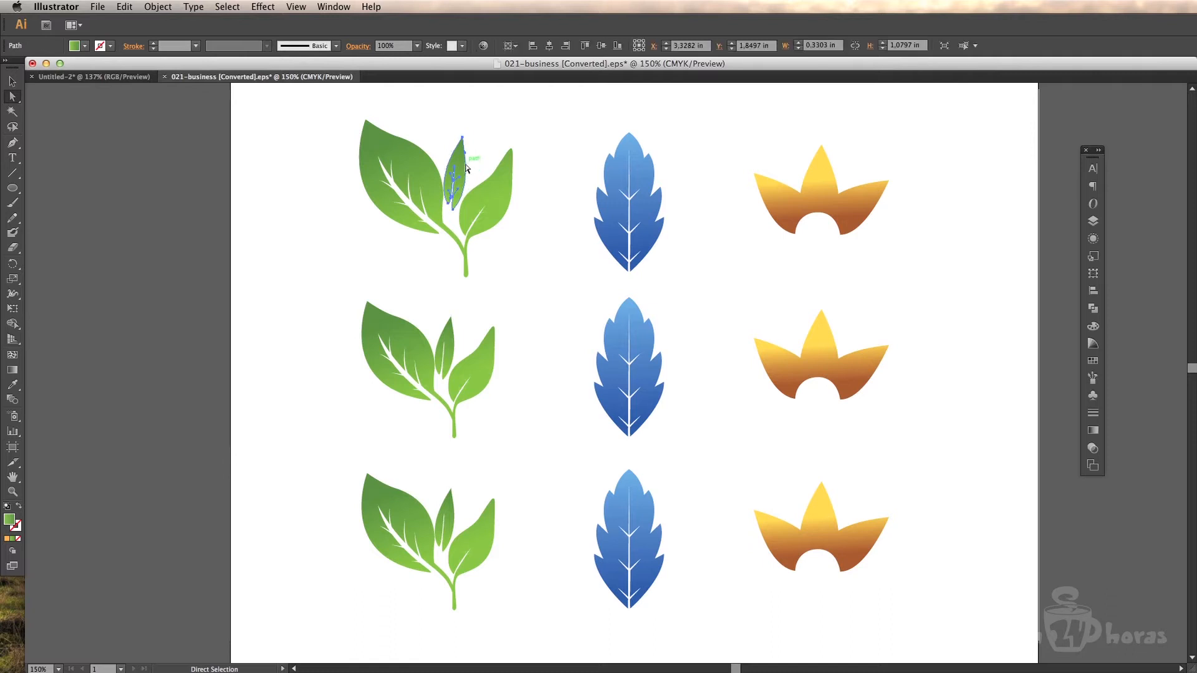
{"action": "left_click_drag", "start_coordinate": [461, 157], "coordinate": [281, 137]}
{"action": "left_click", "coordinate": [14, 82]}
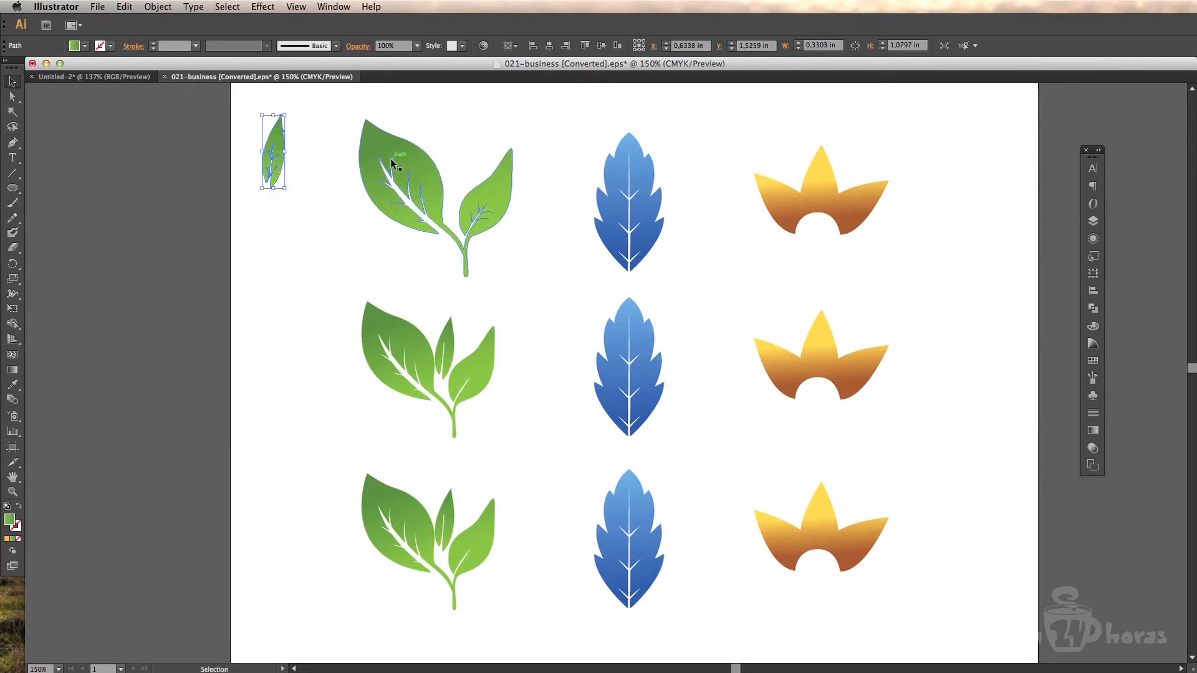
Step: Move the whole top plant group with its separated leaf, undo both moves, and clear the selection
{"action": "left_click", "coordinate": [409, 161]}
{"action": "left_click_drag", "start_coordinate": [417, 159], "coordinate": [481, 198]}
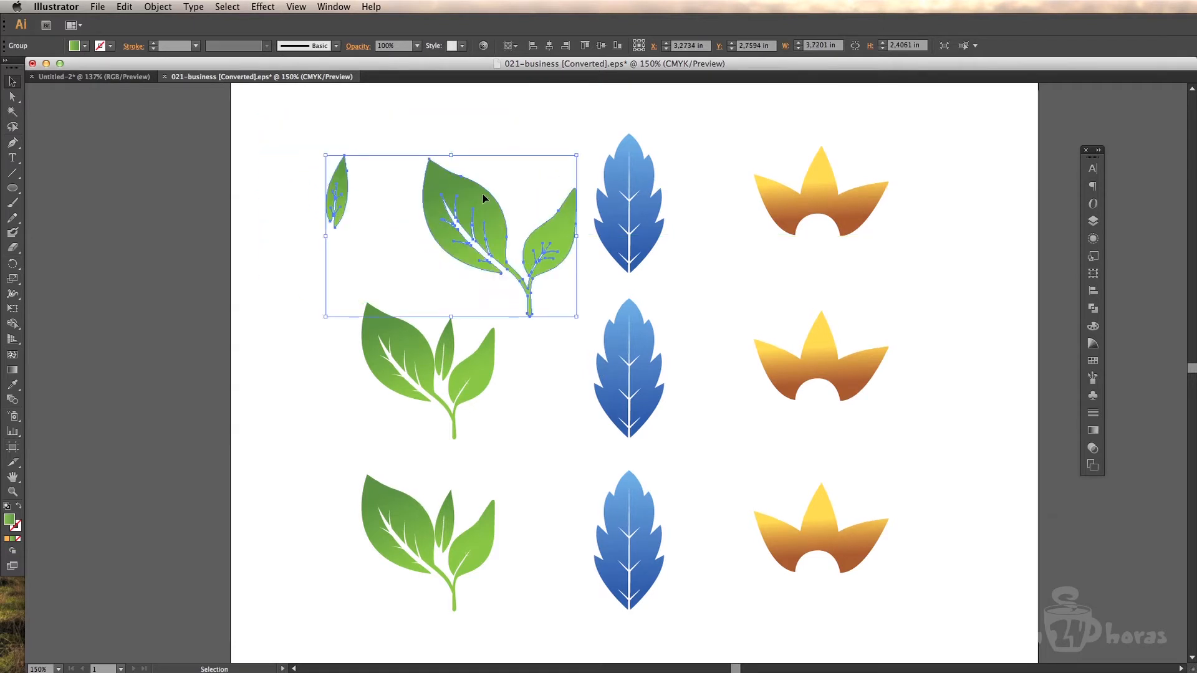
{"action": "key", "text": "super+z"}
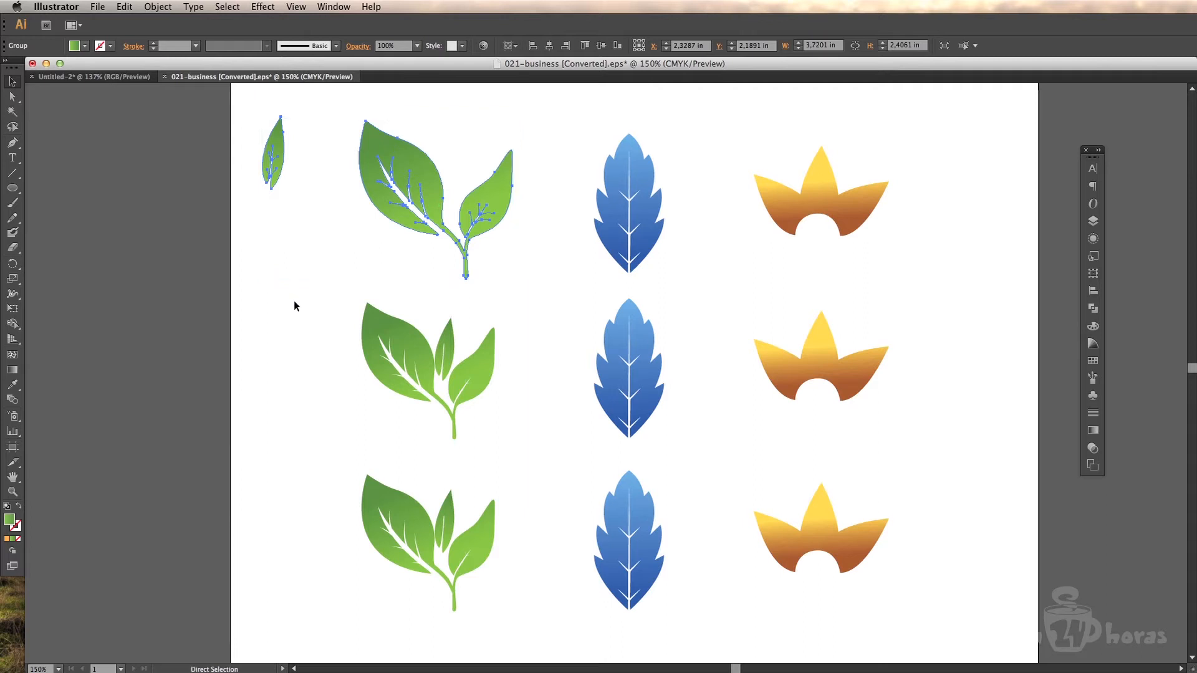
{"action": "key", "text": "super+z"}
{"action": "left_click", "coordinate": [250, 245]}
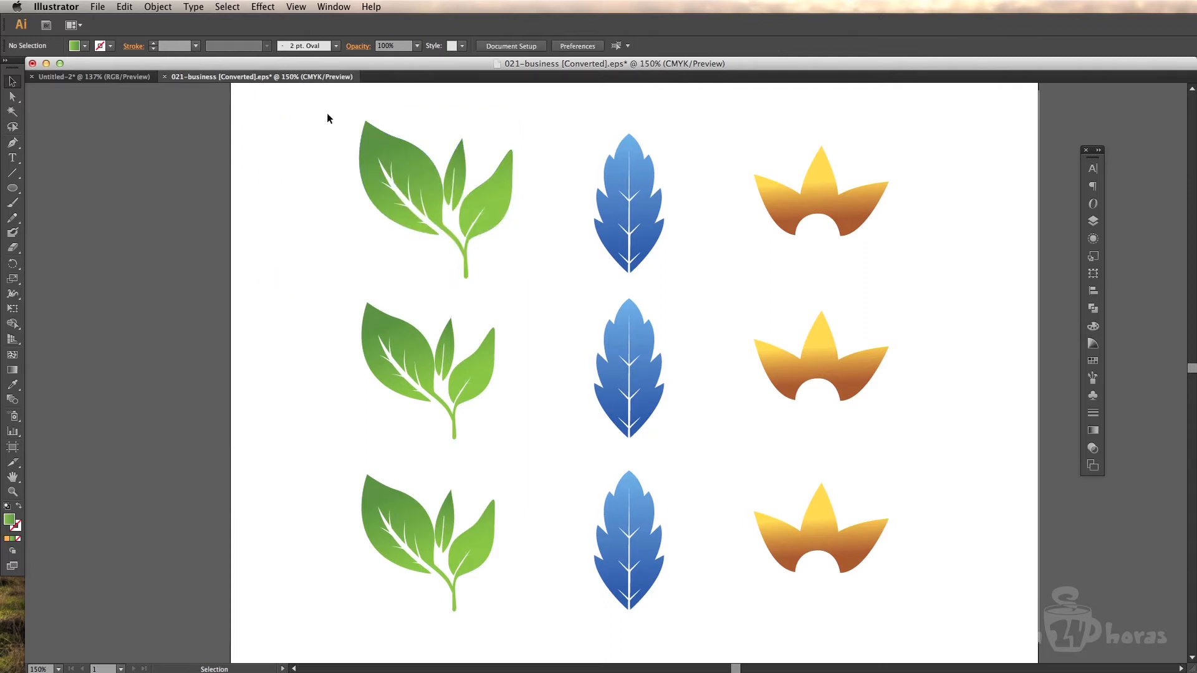
Step: Group the top and middle green plants together and deselect them
{"action": "left_click_drag", "start_coordinate": [319, 106], "coordinate": [551, 430]}
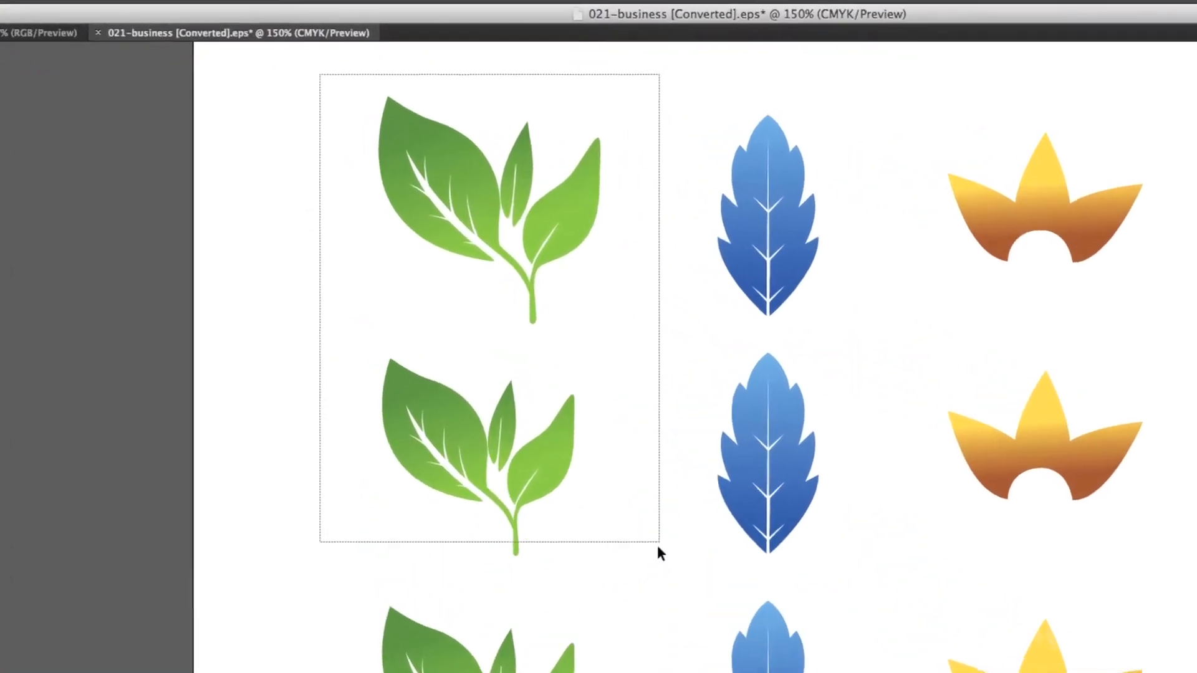
{"action": "left_click_drag", "start_coordinate": [659, 544], "coordinate": [651, 576]}
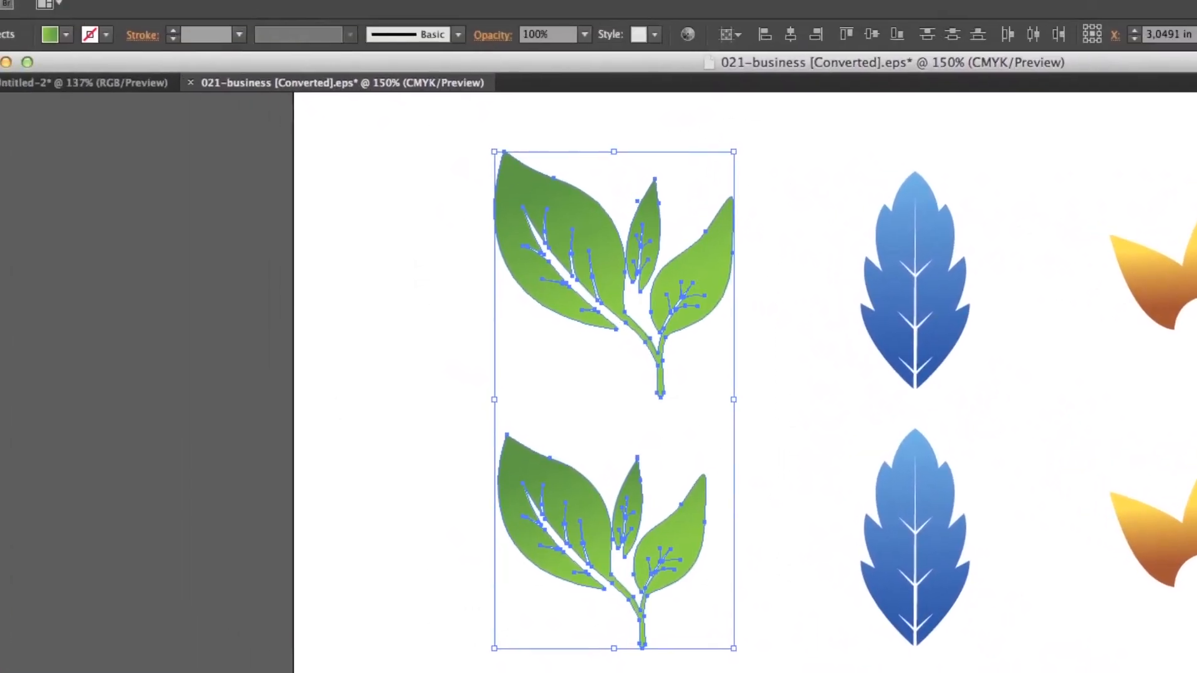
{"action": "left_click", "coordinate": [247, 11]}
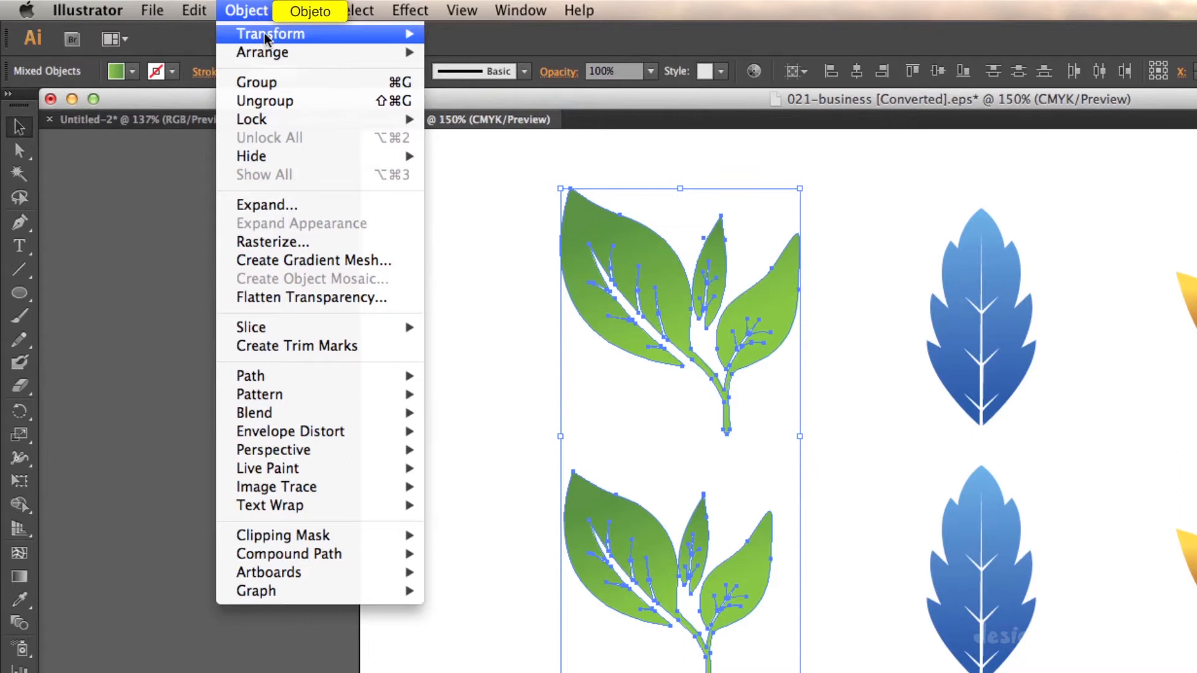
{"action": "left_click", "coordinate": [329, 93]}
{"action": "left_click", "coordinate": [401, 229]}
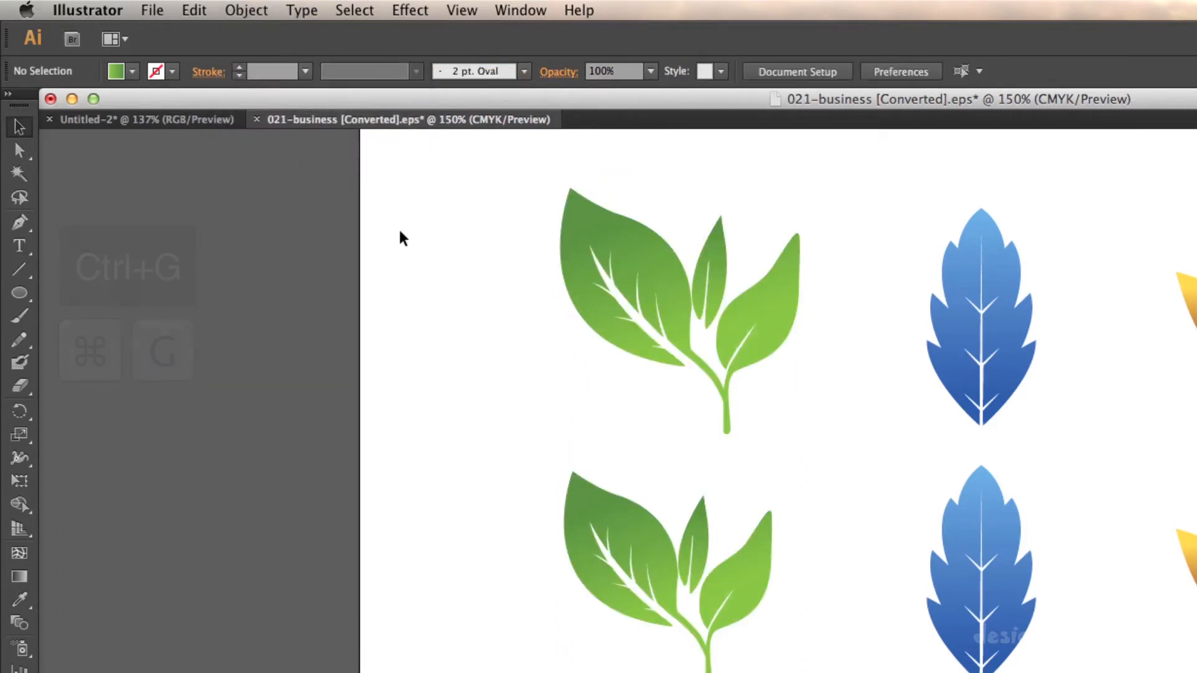
Step: Move the group of two green plants aside and back into its column, and scale it down slightly
{"action": "left_click_drag", "start_coordinate": [624, 251], "coordinate": [477, 251]}
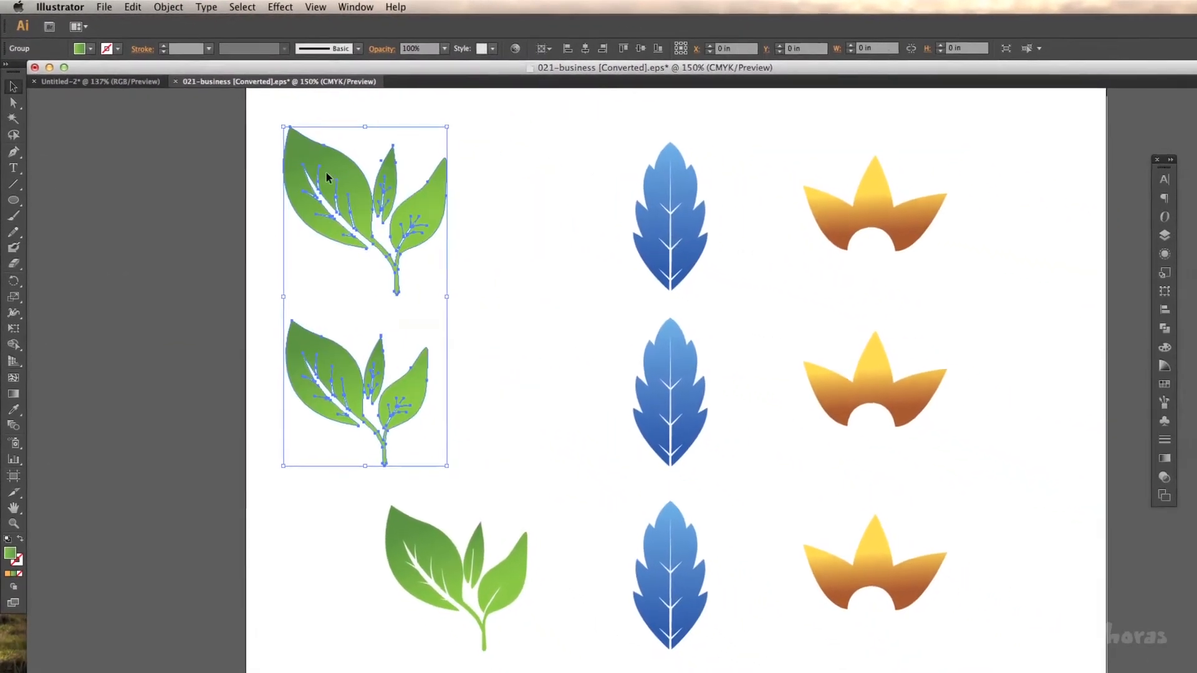
{"action": "left_click_drag", "start_coordinate": [326, 172], "coordinate": [427, 180]}
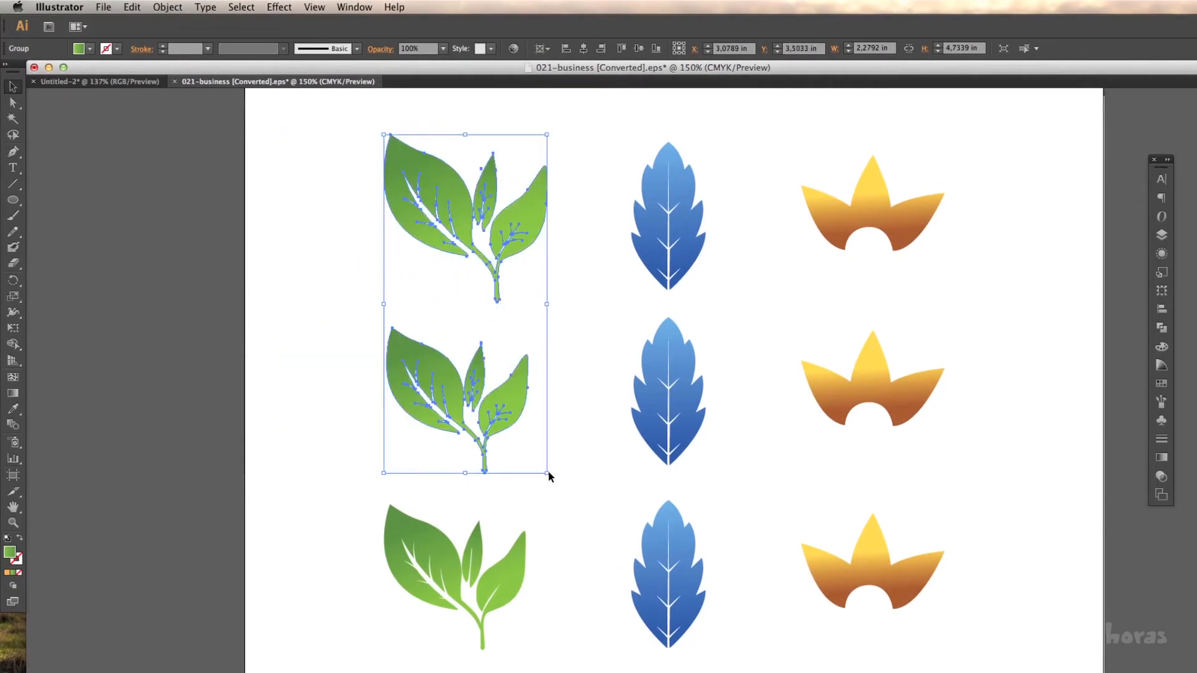
{"action": "left_click_drag", "start_coordinate": [546, 475], "coordinate": [535, 447]}
{"action": "left_click", "coordinate": [606, 428]}
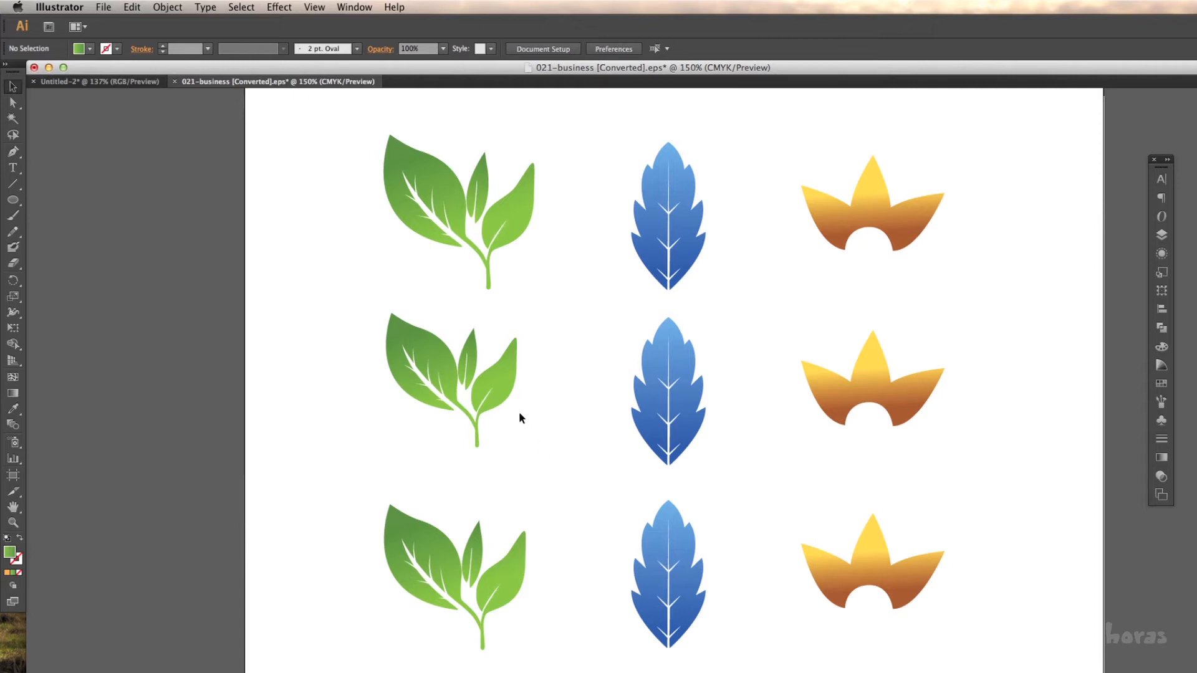
Step: Ungroup the top and middle green plants, test moving the middle one separately, and undo that move
{"action": "left_click", "coordinate": [513, 389]}
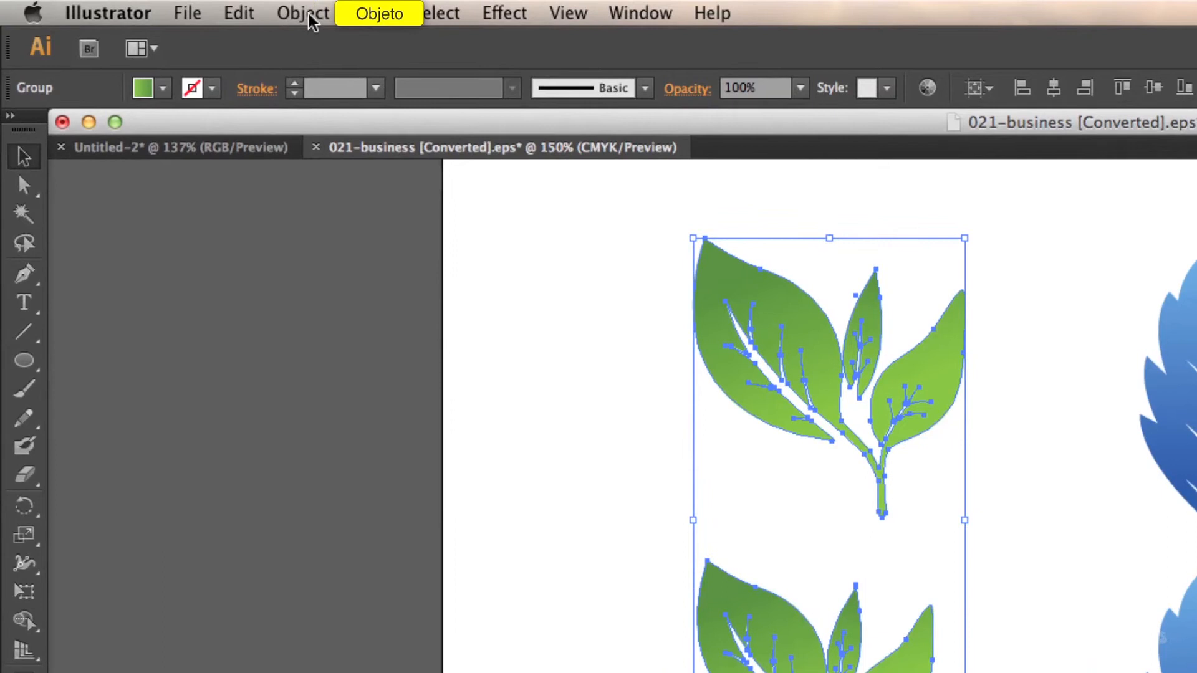
{"action": "left_click", "coordinate": [311, 19]}
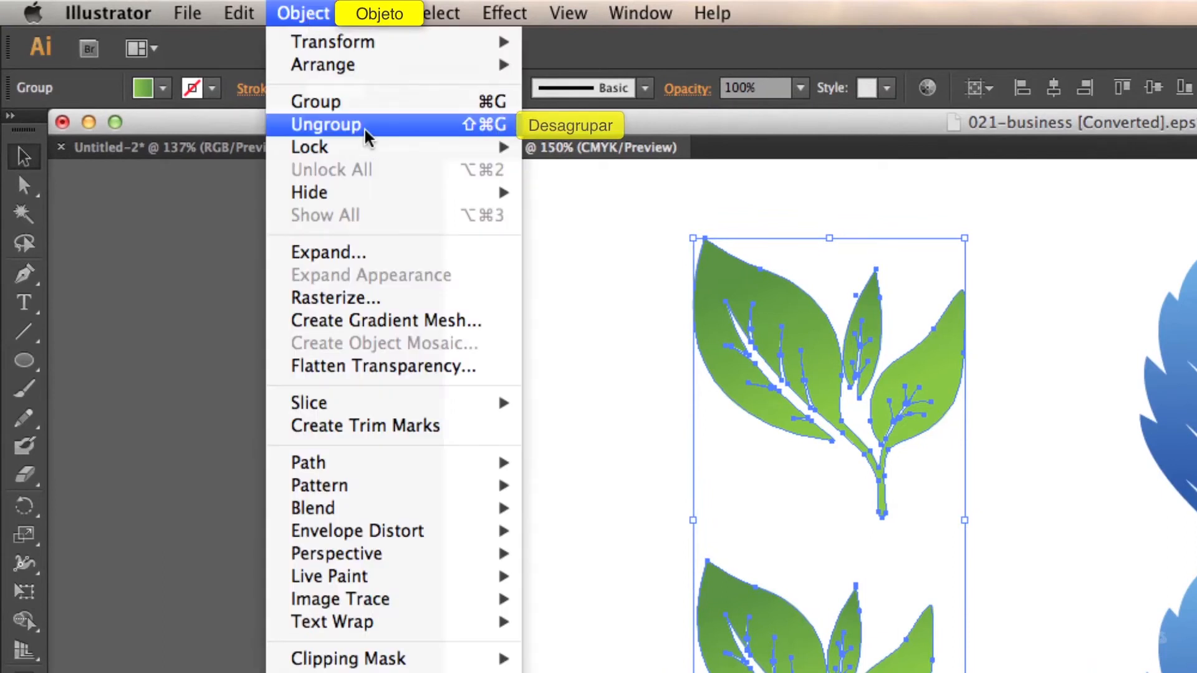
{"action": "left_click", "coordinate": [366, 133]}
{"action": "left_click", "coordinate": [729, 495]}
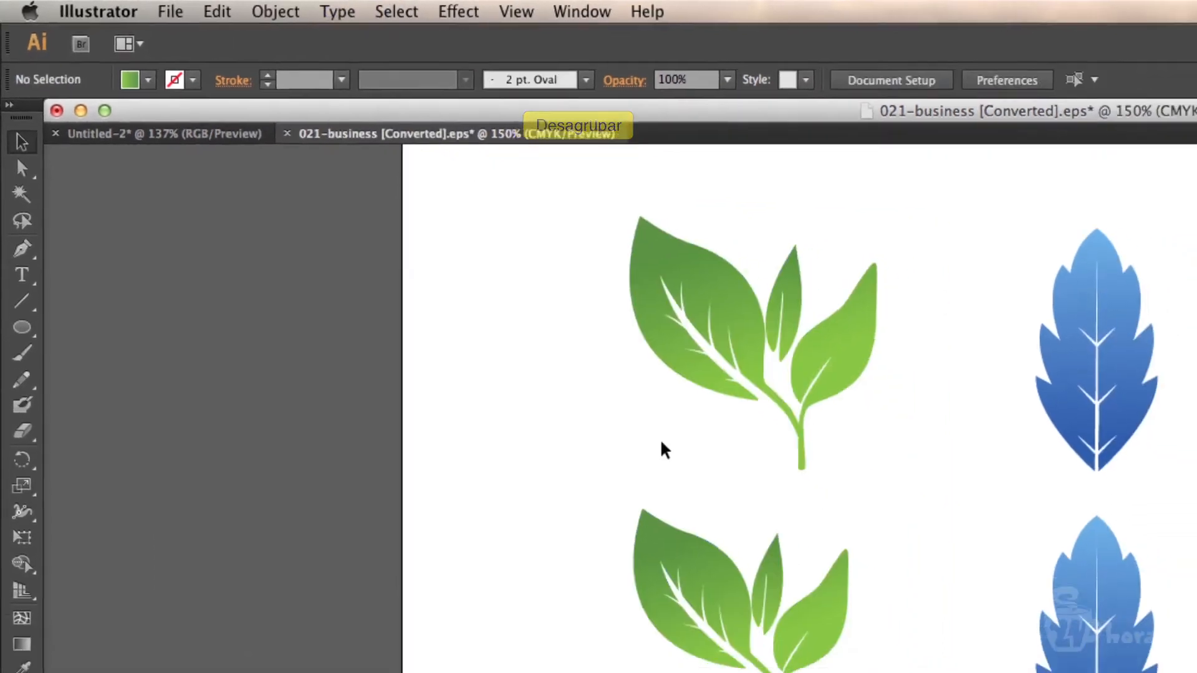
{"action": "left_click_drag", "start_coordinate": [733, 589], "coordinate": [560, 502]}
{"action": "key", "text": "super+z"}
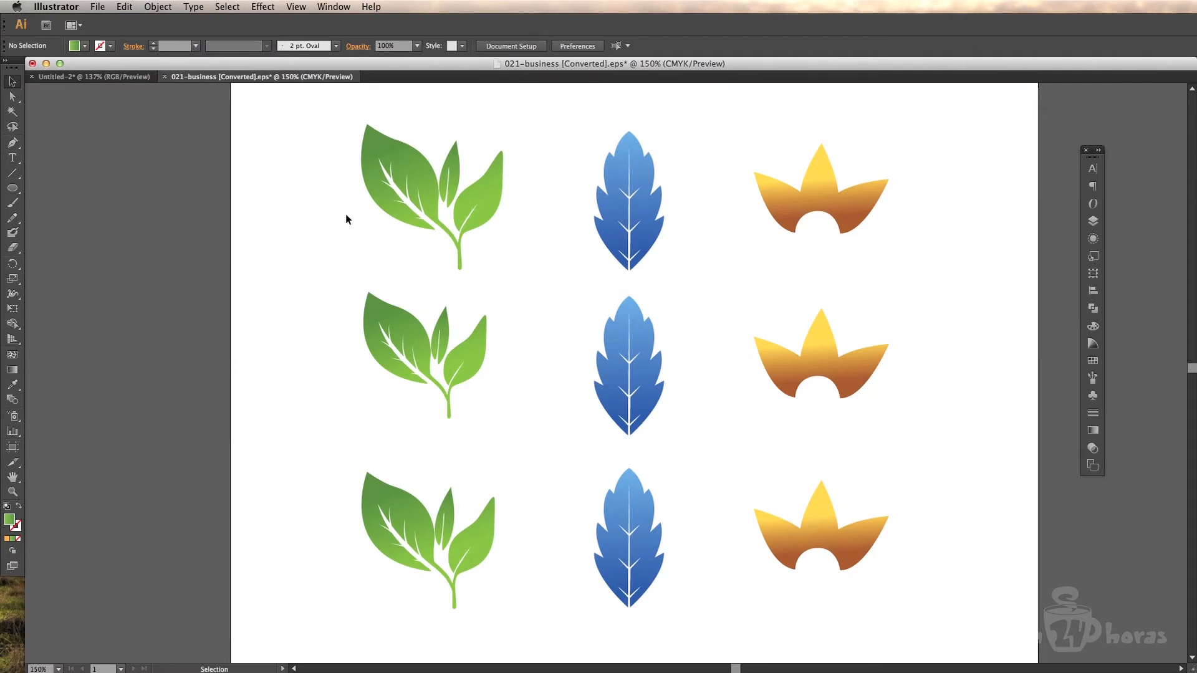
Step: Group all three green plants in the first column and deselect them
{"action": "left_click_drag", "start_coordinate": [316, 110], "coordinate": [537, 635]}
{"action": "left_click", "coordinate": [164, 6]}
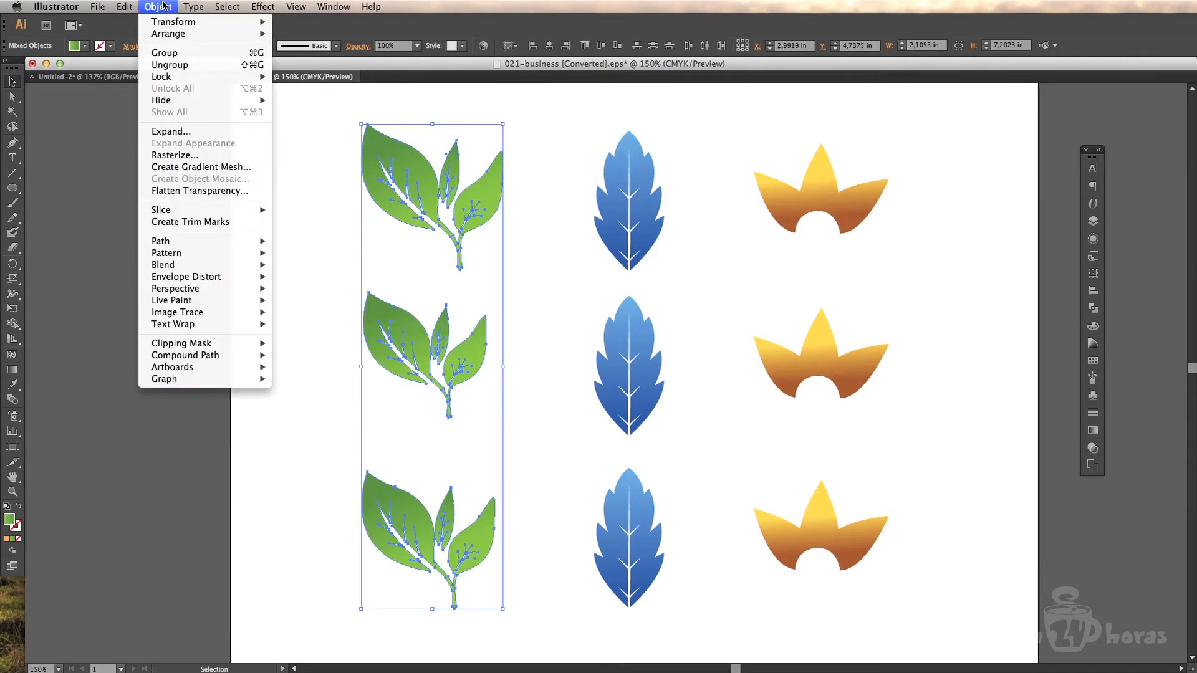
{"action": "left_click", "coordinate": [172, 51]}
{"action": "left_click", "coordinate": [308, 148]}
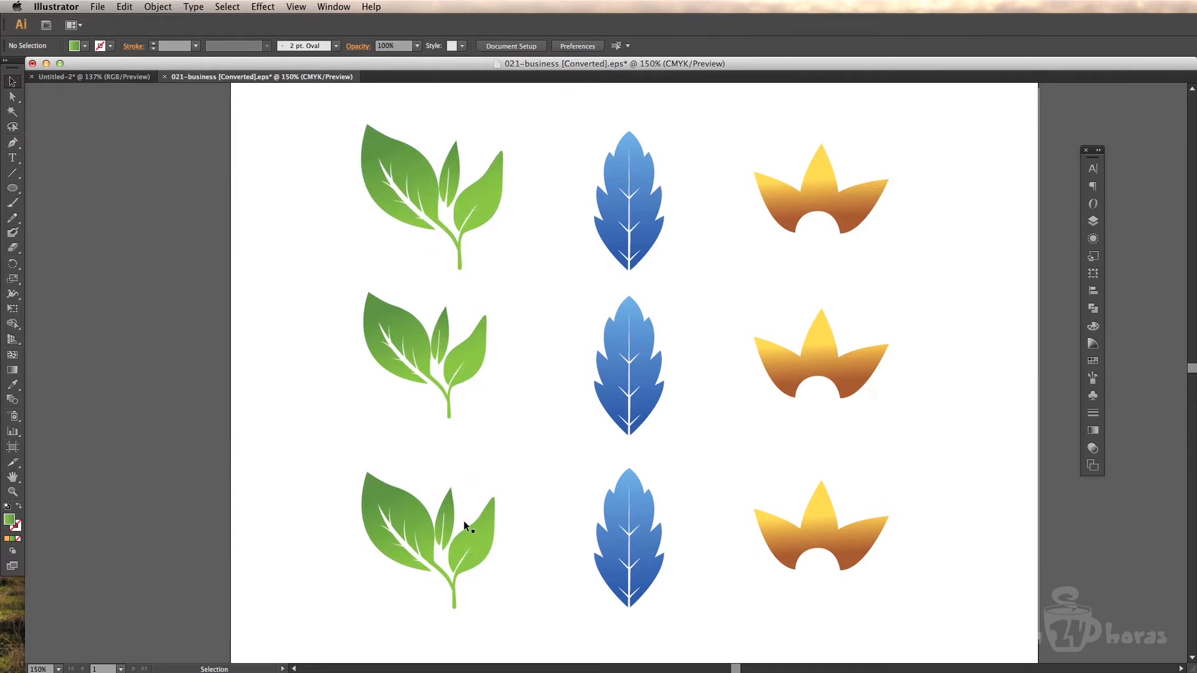
Step: Group the green plants with the three blue leaves, select the group through one leaf to check it, and deselect
{"action": "left_click_drag", "start_coordinate": [321, 105], "coordinate": [702, 622]}
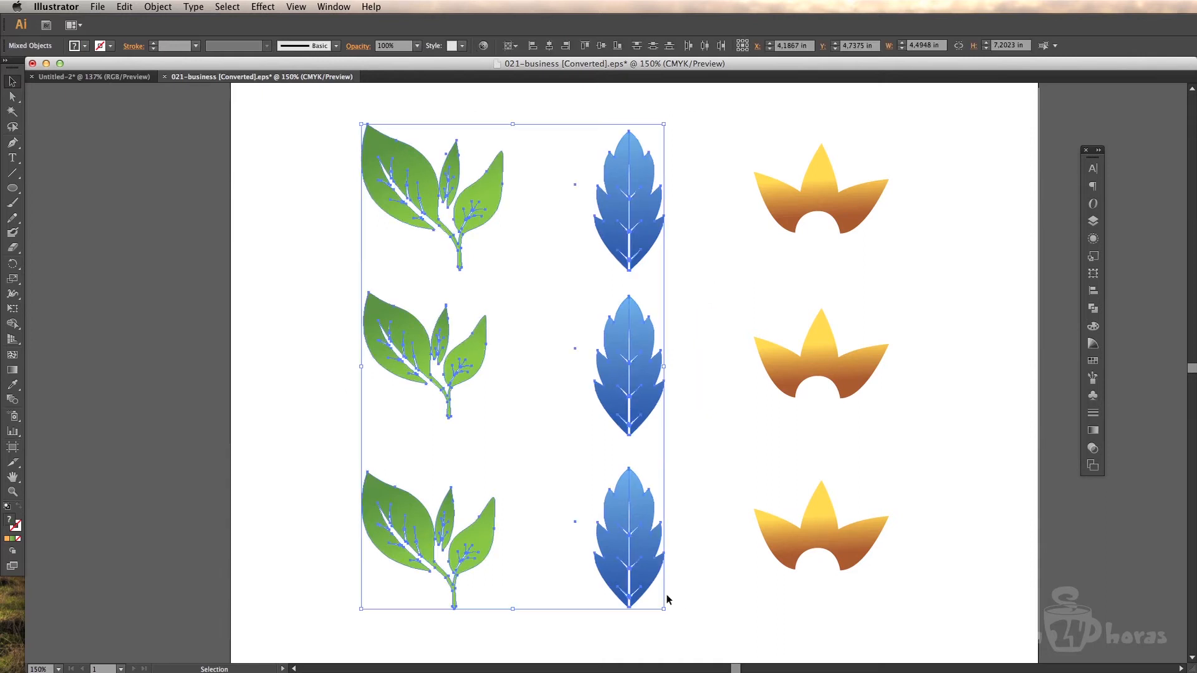
{"action": "left_click", "coordinate": [158, 6]}
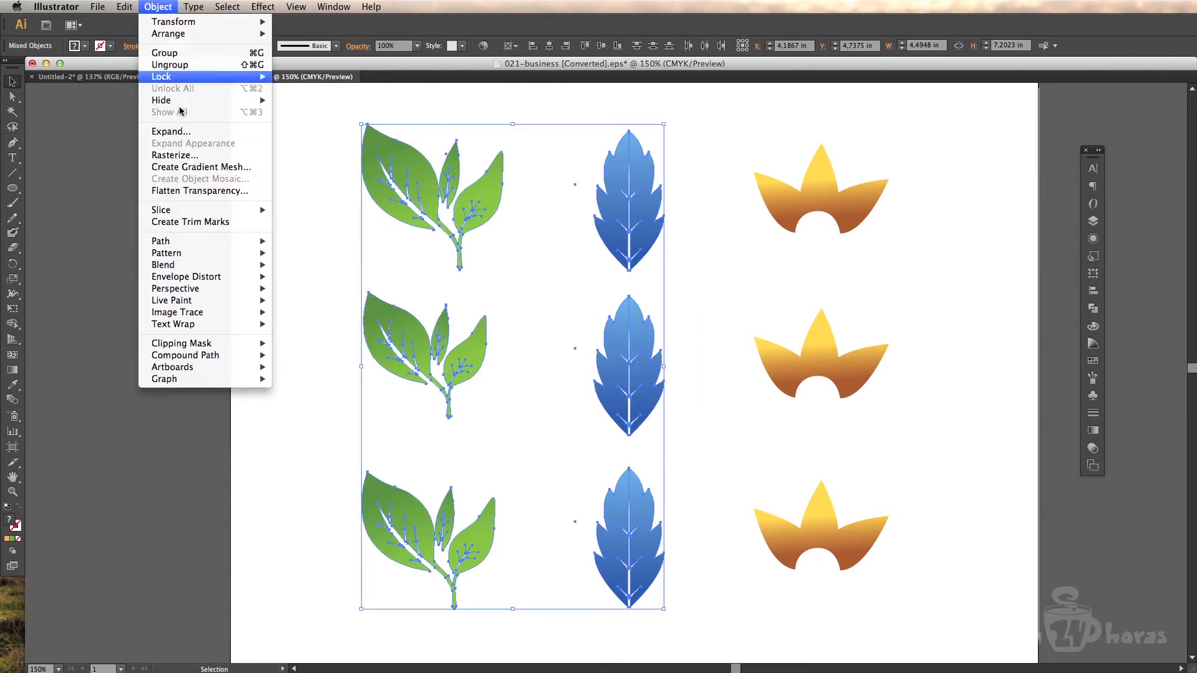
{"action": "left_click", "coordinate": [187, 53]}
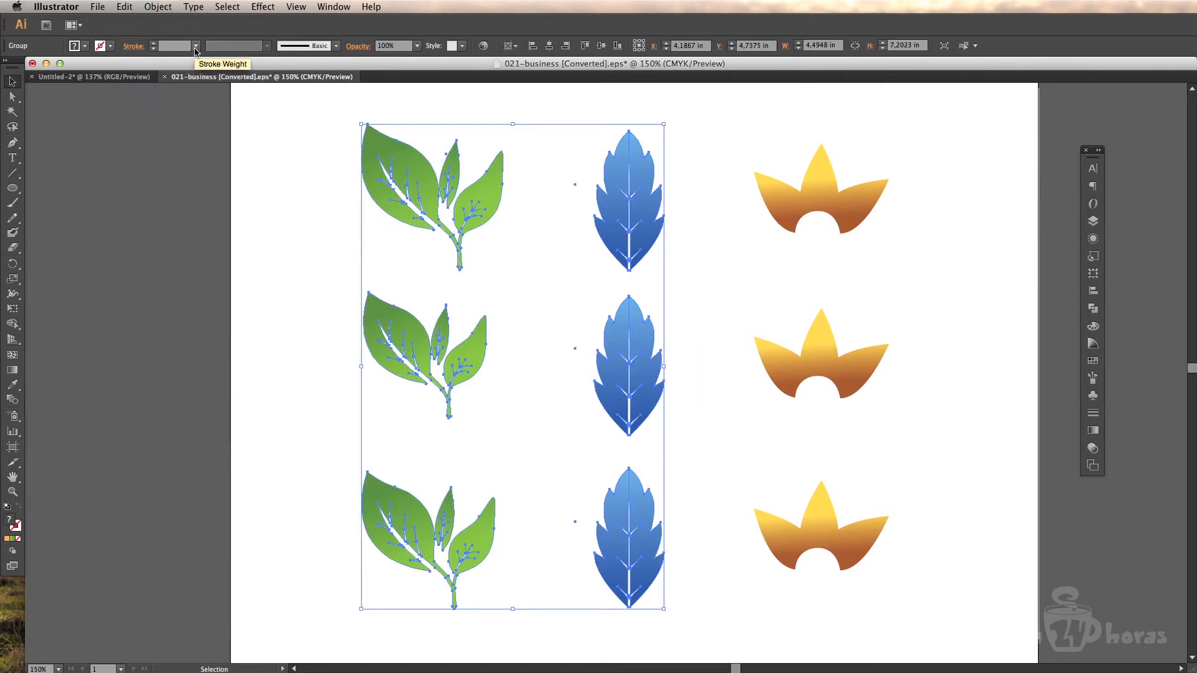
{"action": "left_click", "coordinate": [260, 118]}
{"action": "left_click", "coordinate": [636, 160]}
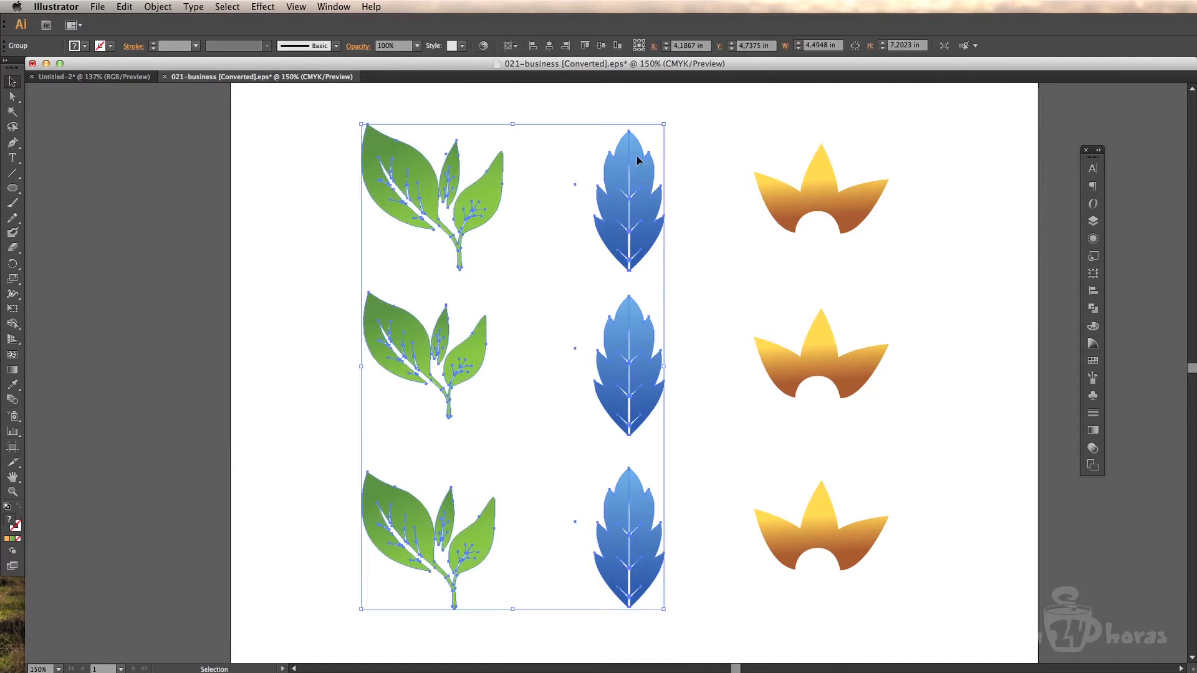
{"action": "left_click", "coordinate": [716, 145]}
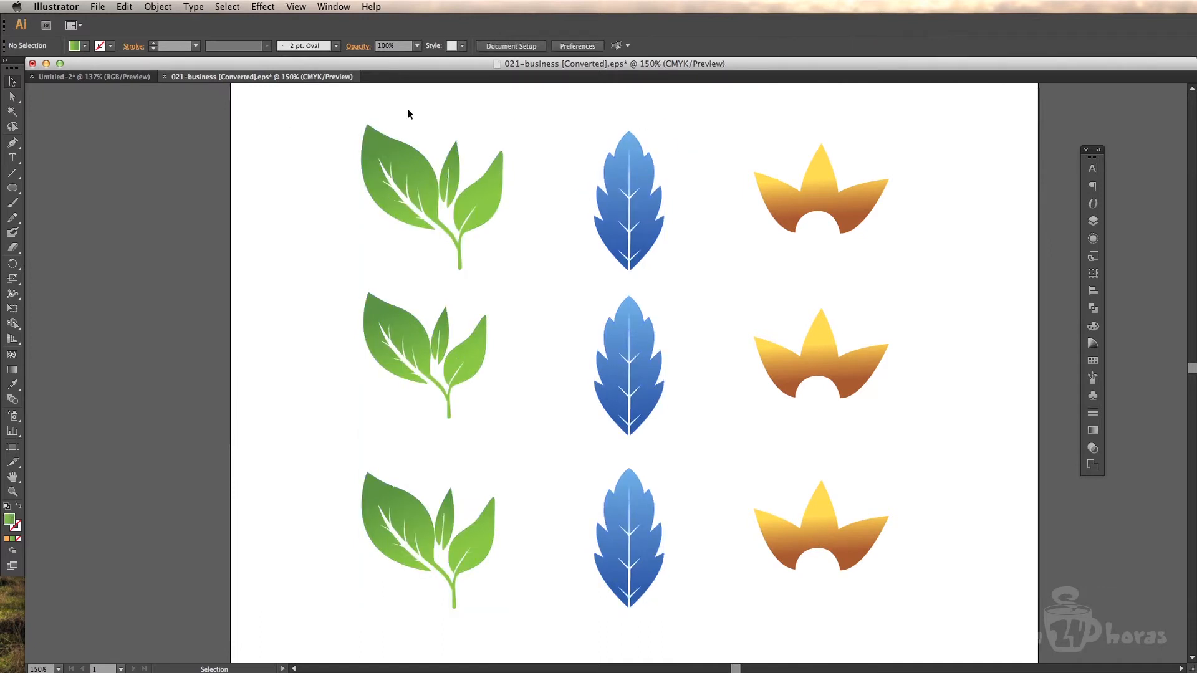
Step: Group all nine green, blue and yellow shapes together and select the resulting group
{"action": "left_click_drag", "start_coordinate": [305, 106], "coordinate": [971, 626]}
{"action": "left_click", "coordinate": [167, 7]}
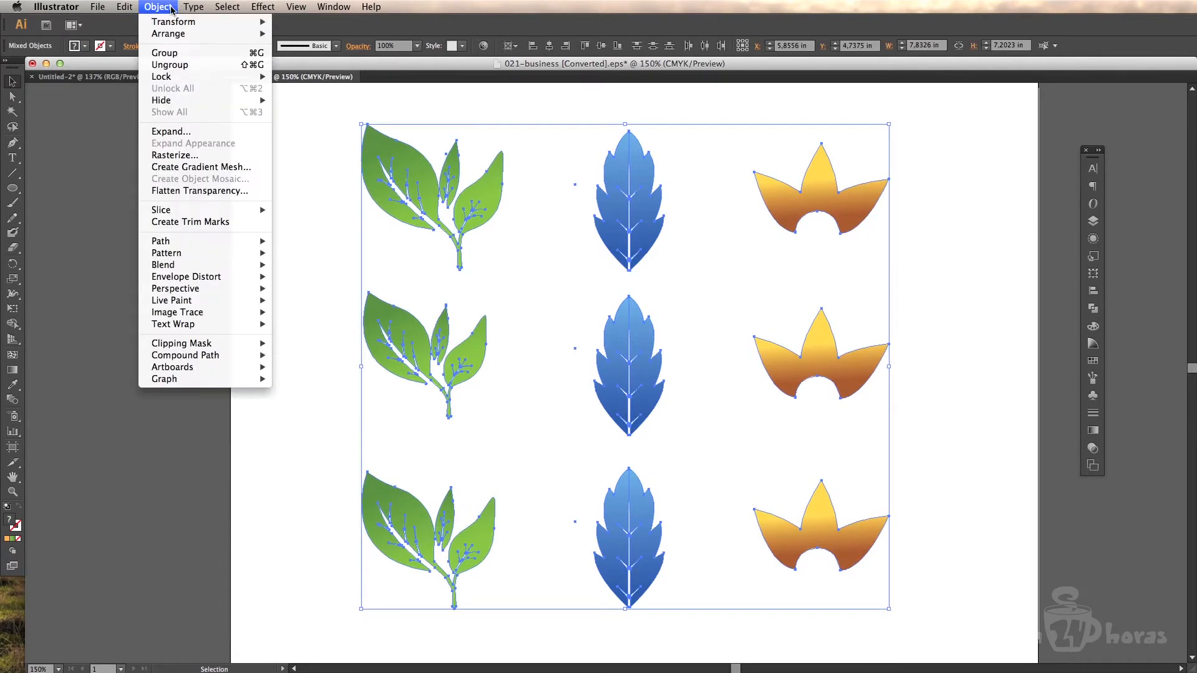
{"action": "left_click", "coordinate": [178, 53]}
{"action": "left_click", "coordinate": [273, 109]}
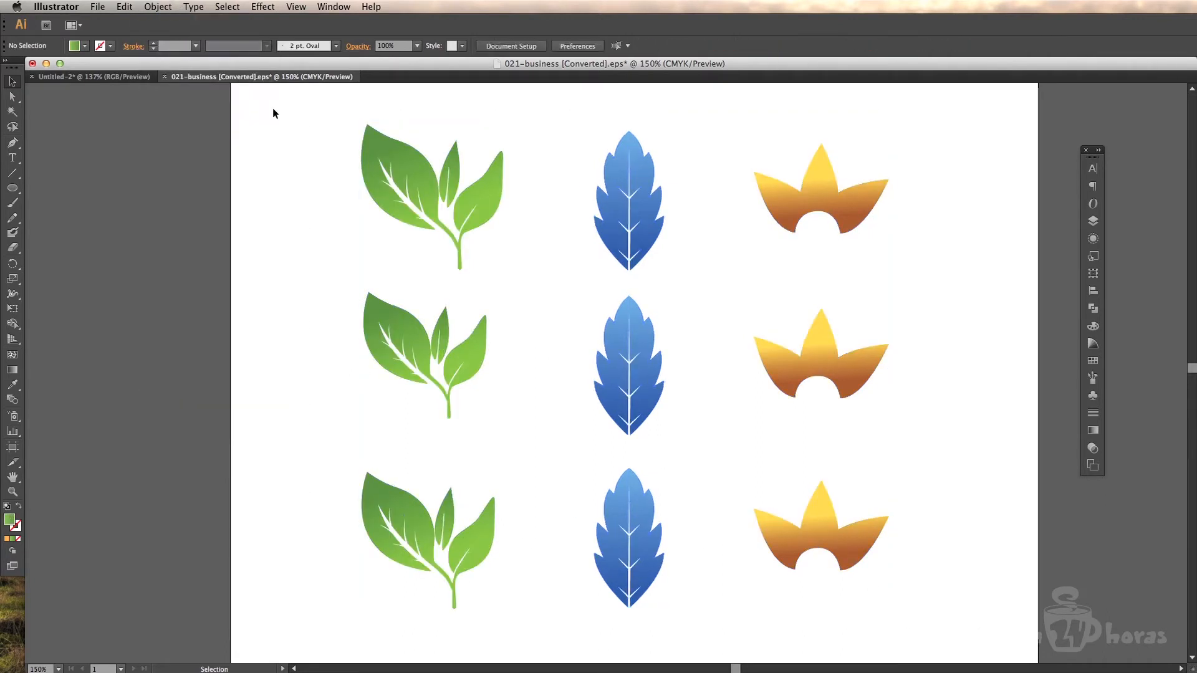
{"action": "left_click", "coordinate": [400, 149]}
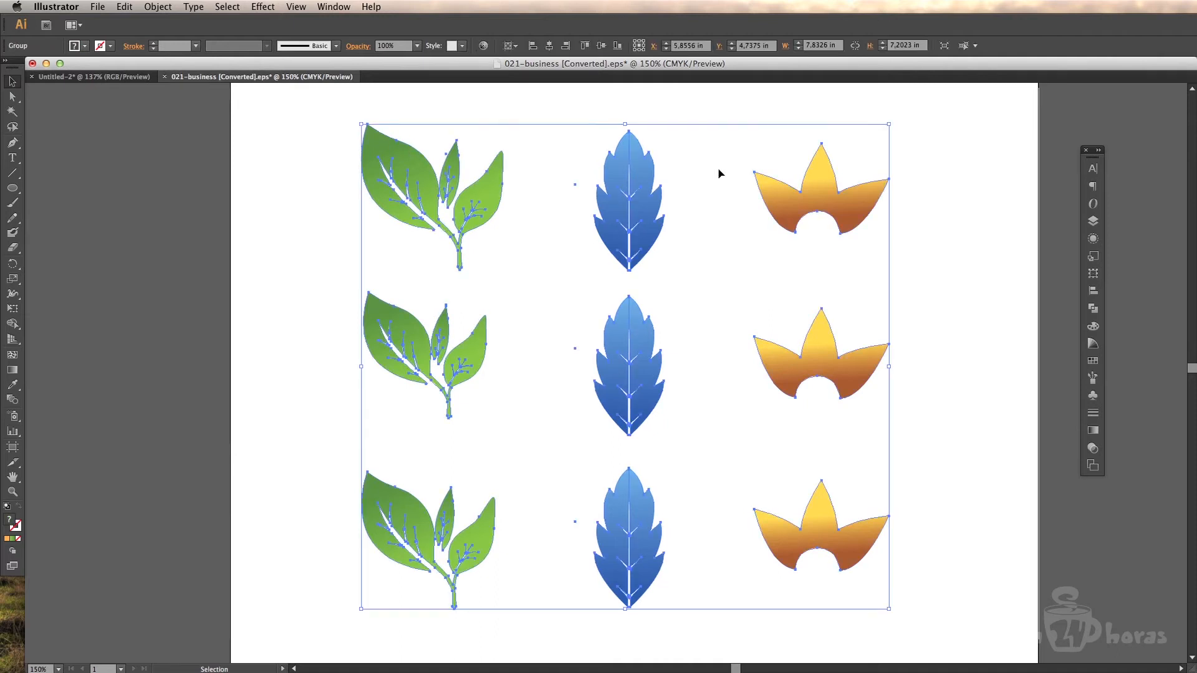
Step: Test moving the nine-shape group, undo the move, and enlarge the group to about 7.93 × 7.29 in
{"action": "left_click_drag", "start_coordinate": [835, 196], "coordinate": [716, 203]}
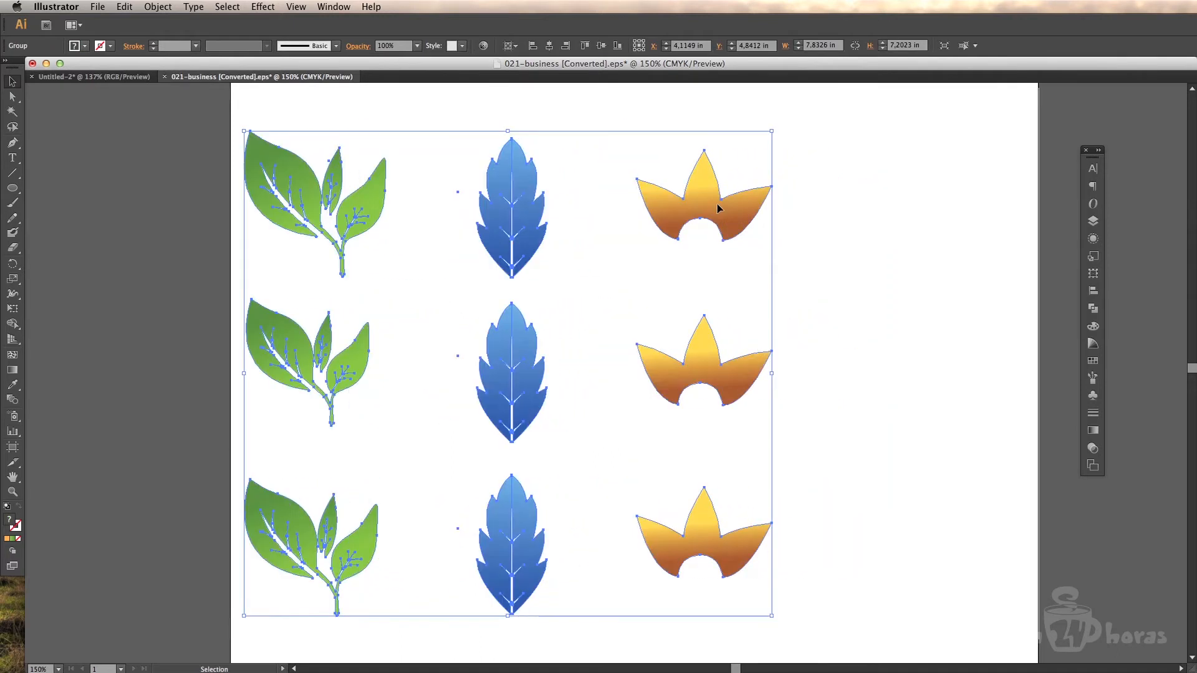
{"action": "key", "text": "super+z"}
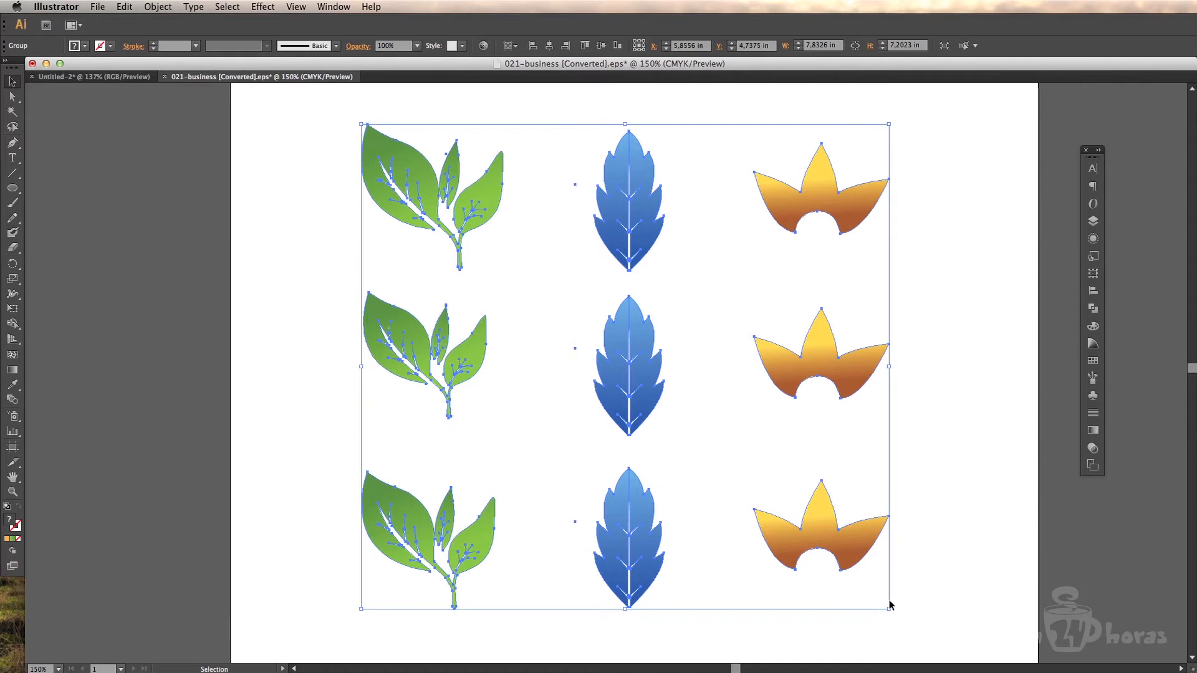
{"action": "left_click_drag", "start_coordinate": [888, 609], "coordinate": [924, 612]}
{"action": "left_click", "coordinate": [1006, 353]}
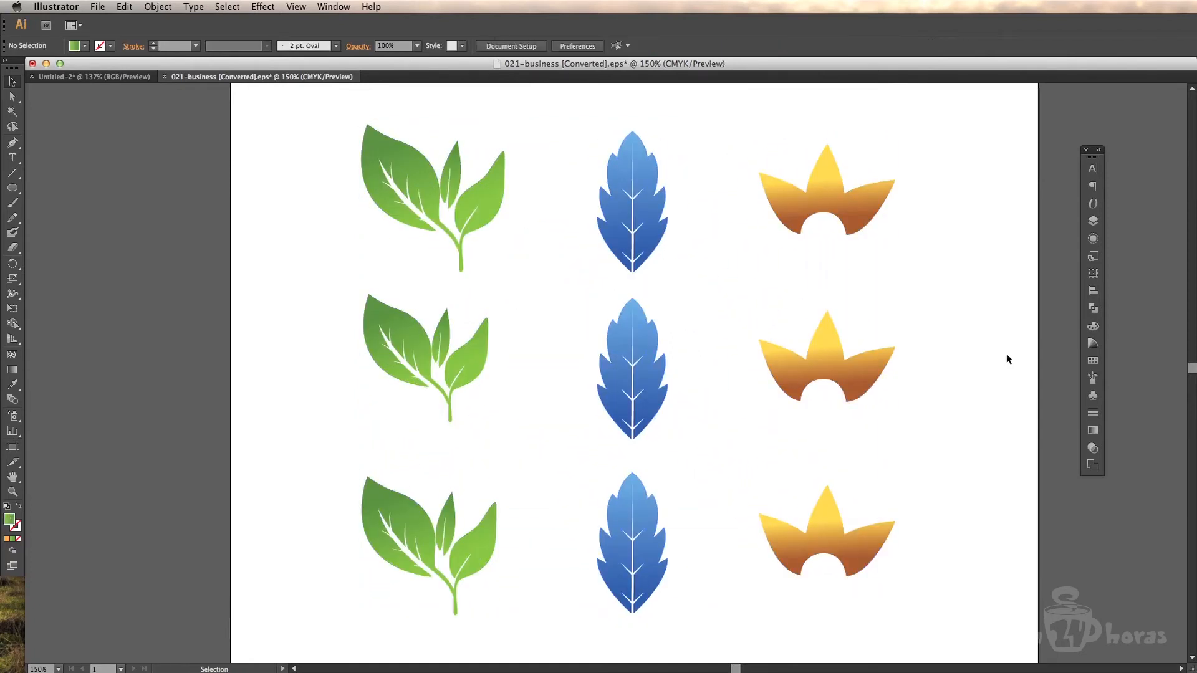
Step: Ungroup the outermost group containing all nine shapes
{"action": "left_click", "coordinate": [410, 163]}
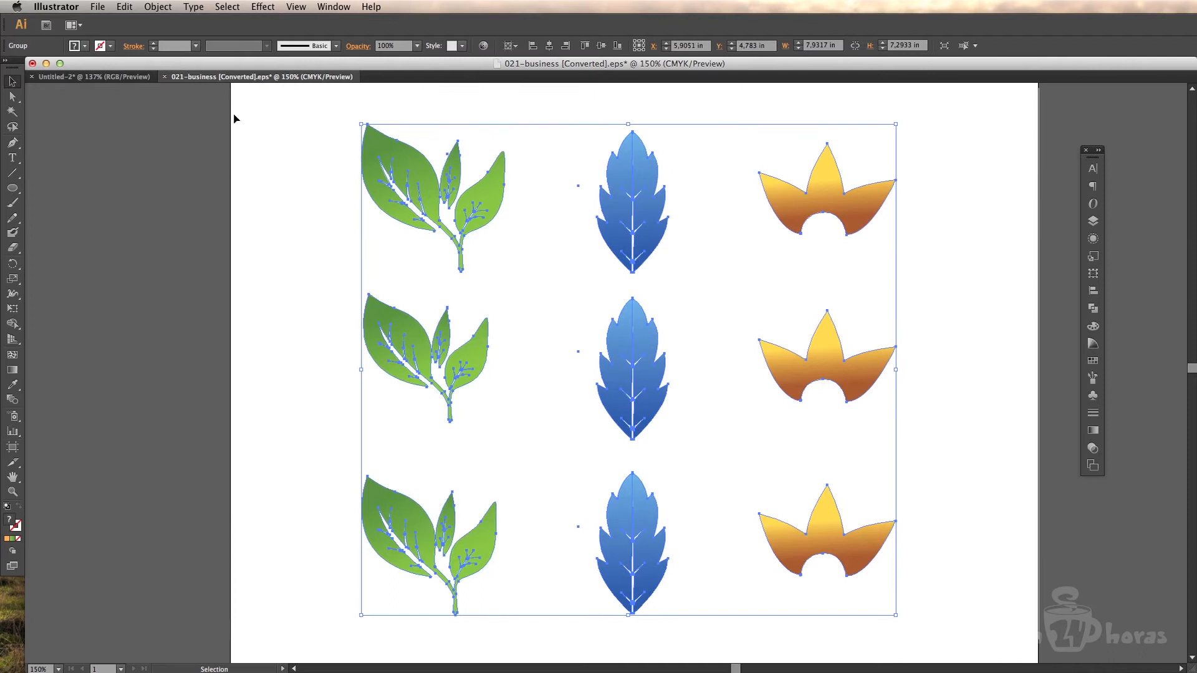
{"action": "left_click", "coordinate": [148, 5]}
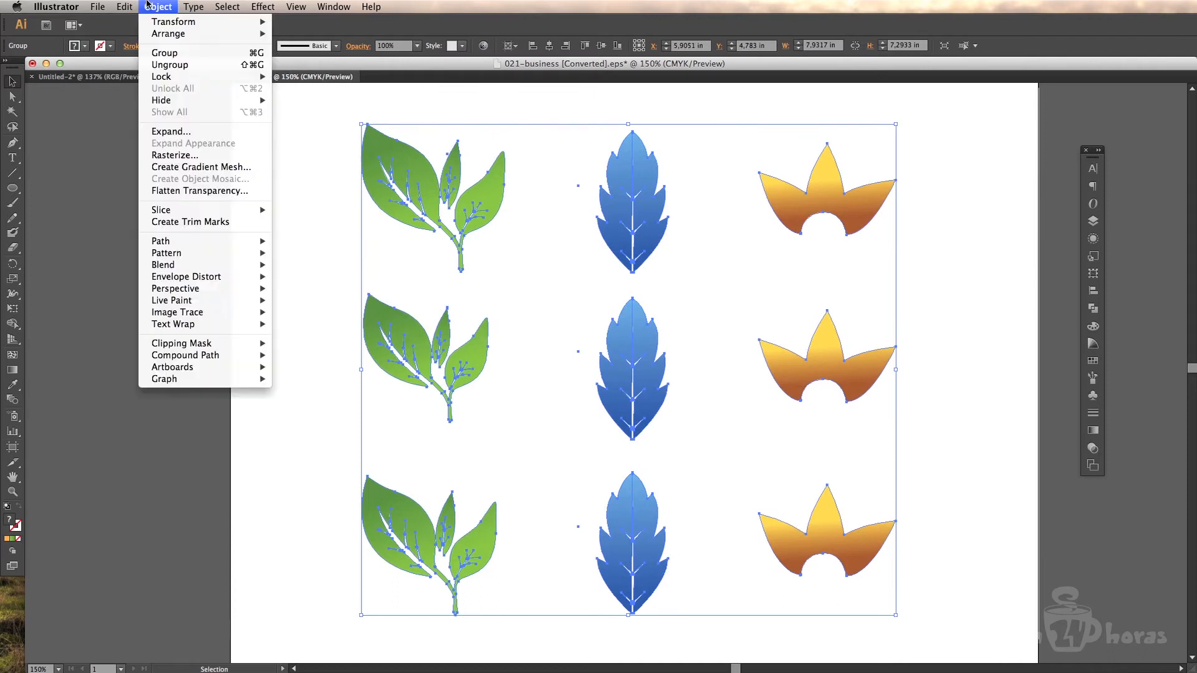
{"action": "left_click", "coordinate": [170, 64]}
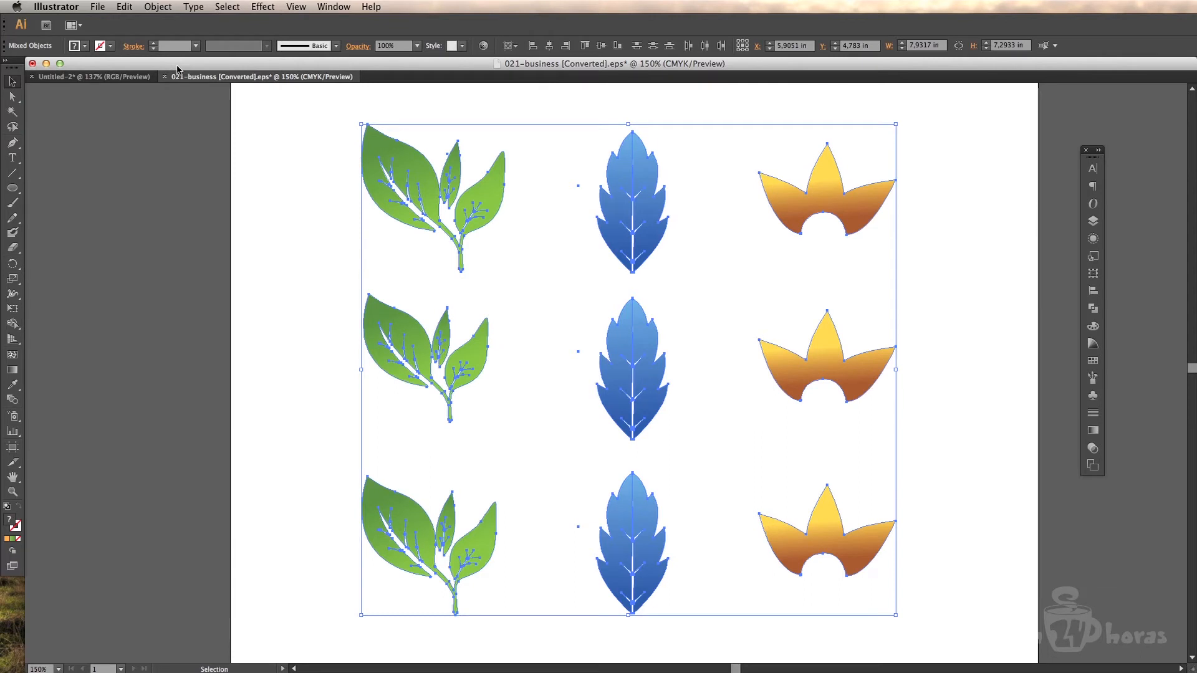
Step: Check the green-and-blue group's selection, and pick the small middle leaves of the upper two green plants individually with Direct Selection
{"action": "left_click", "coordinate": [253, 110]}
{"action": "left_click", "coordinate": [379, 140]}
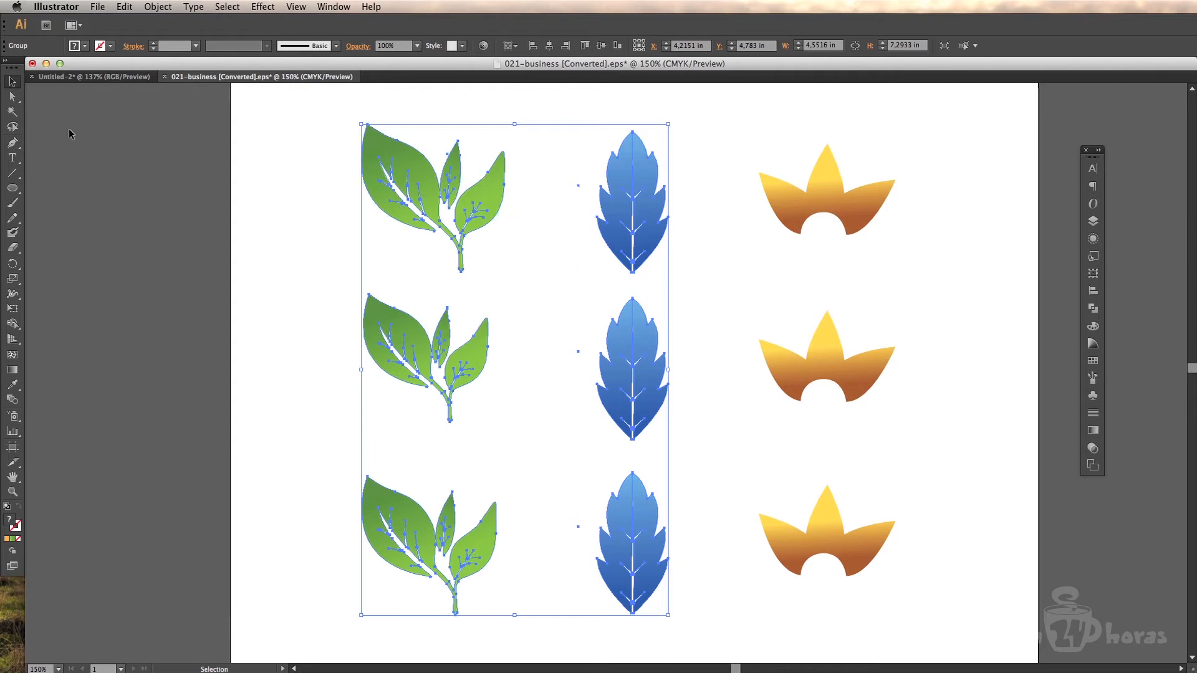
{"action": "left_click", "coordinate": [12, 98]}
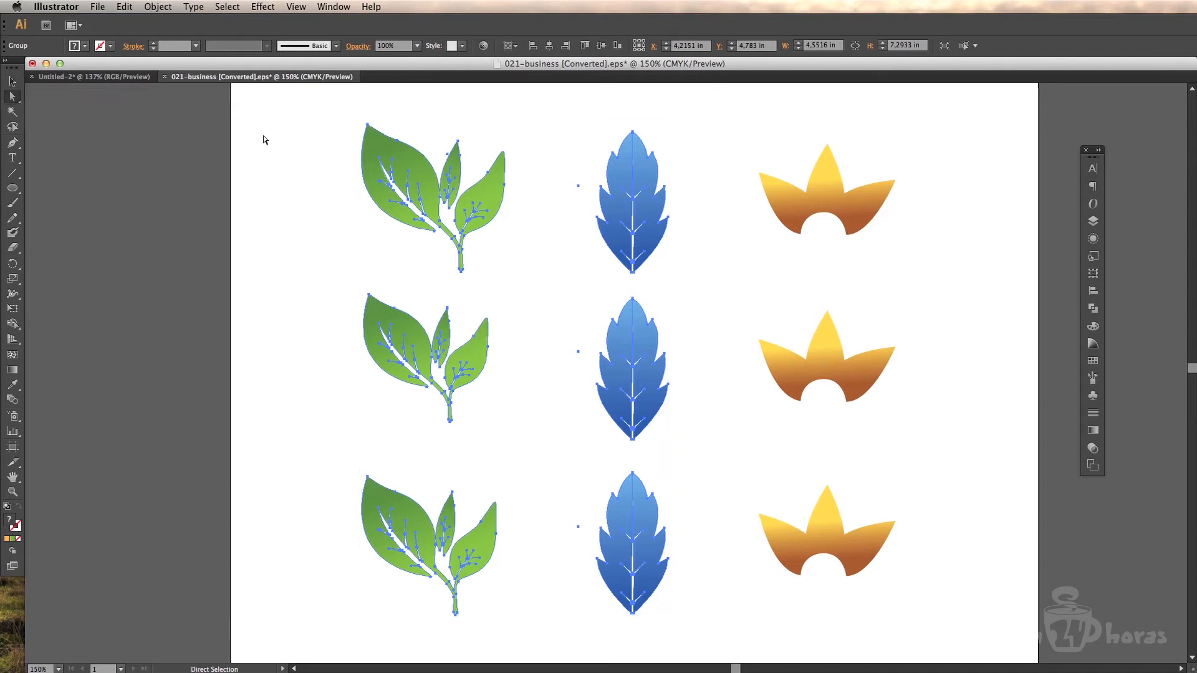
{"action": "left_click", "coordinate": [444, 135]}
{"action": "left_click", "coordinate": [451, 171]}
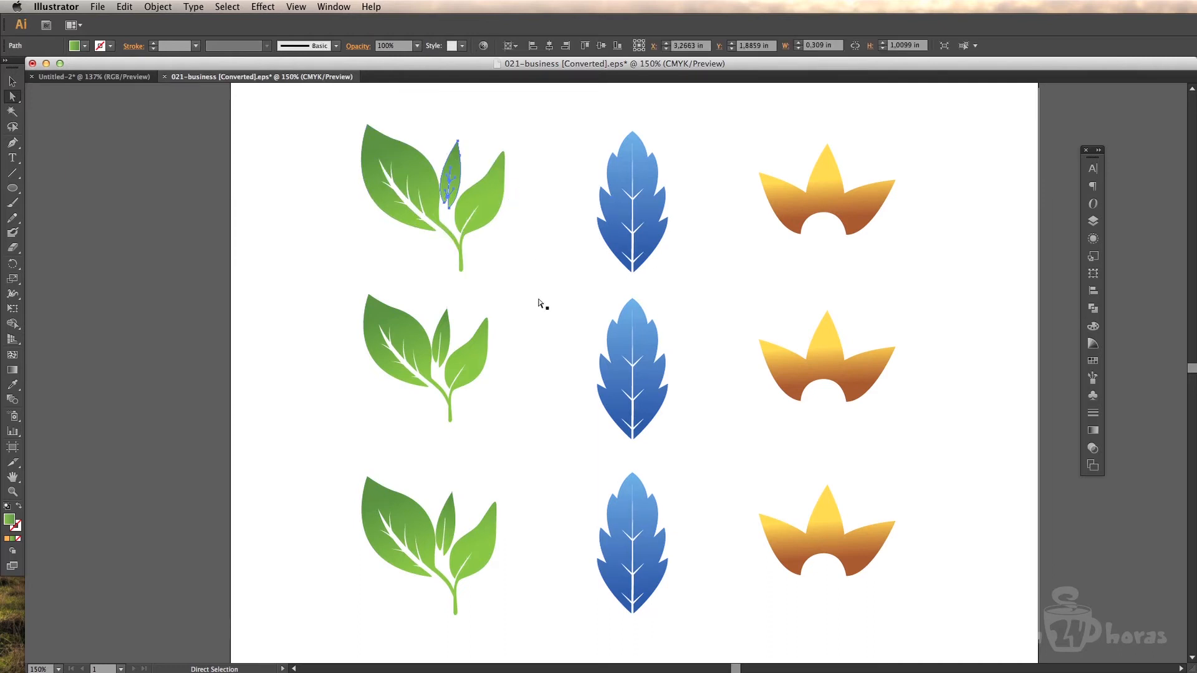
{"action": "left_click", "coordinate": [443, 337]}
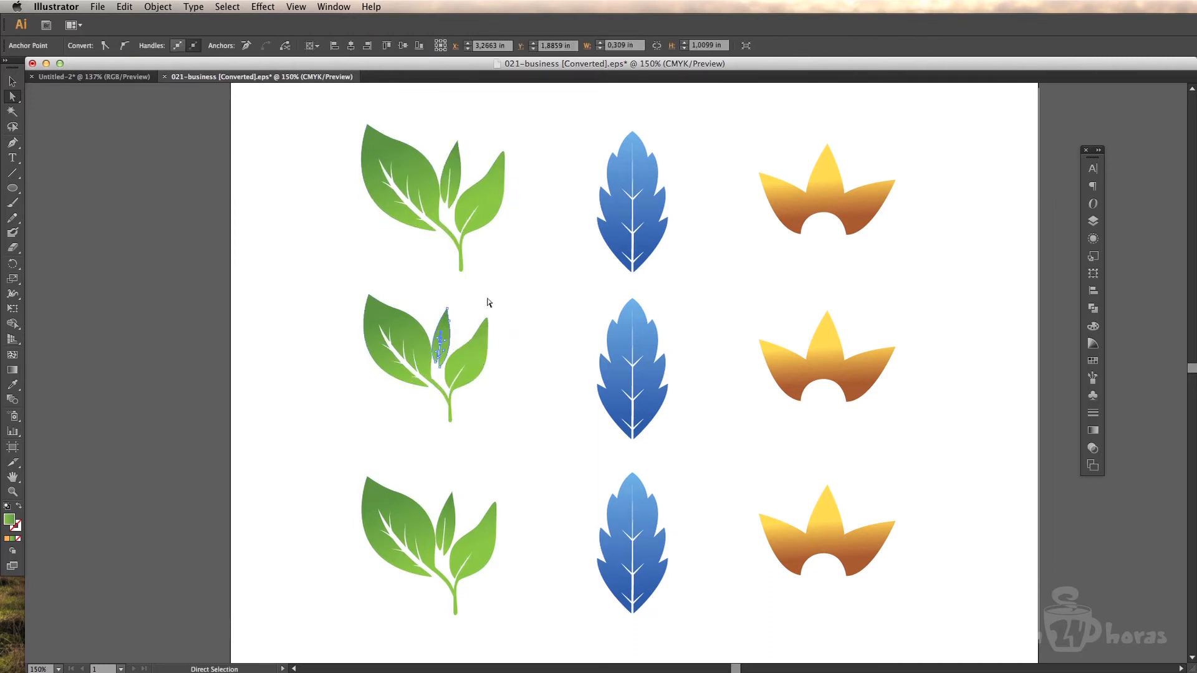
{"action": "left_click", "coordinate": [458, 145]}
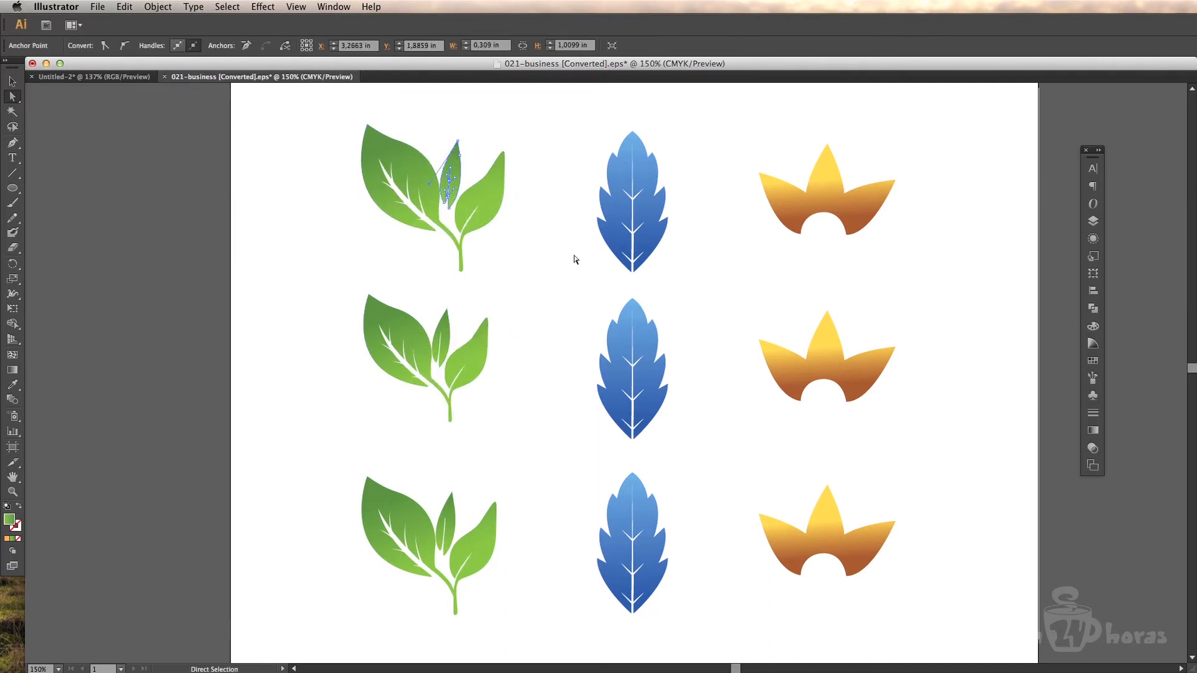
{"action": "left_click", "coordinate": [576, 259]}
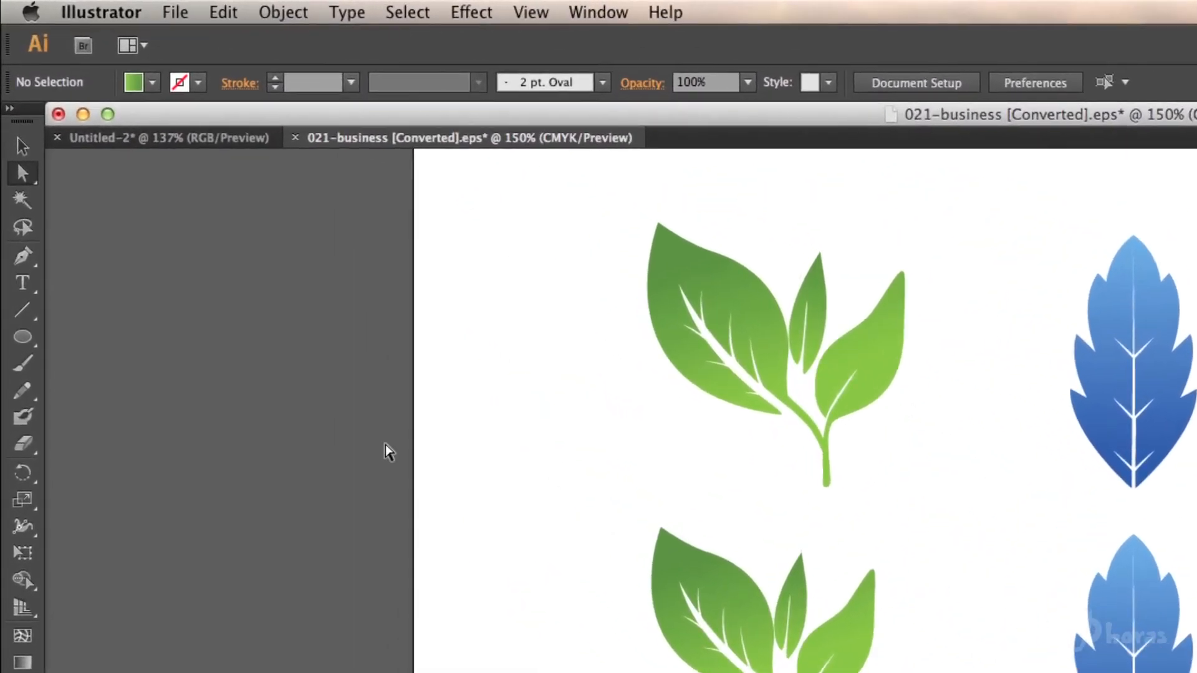
Step: Use the Group Selection tool on the uppermost plant's large leaf to expand the selection level by level to the green-and-blue group
{"action": "left_click_drag", "start_coordinate": [22, 173], "coordinate": [129, 207]}
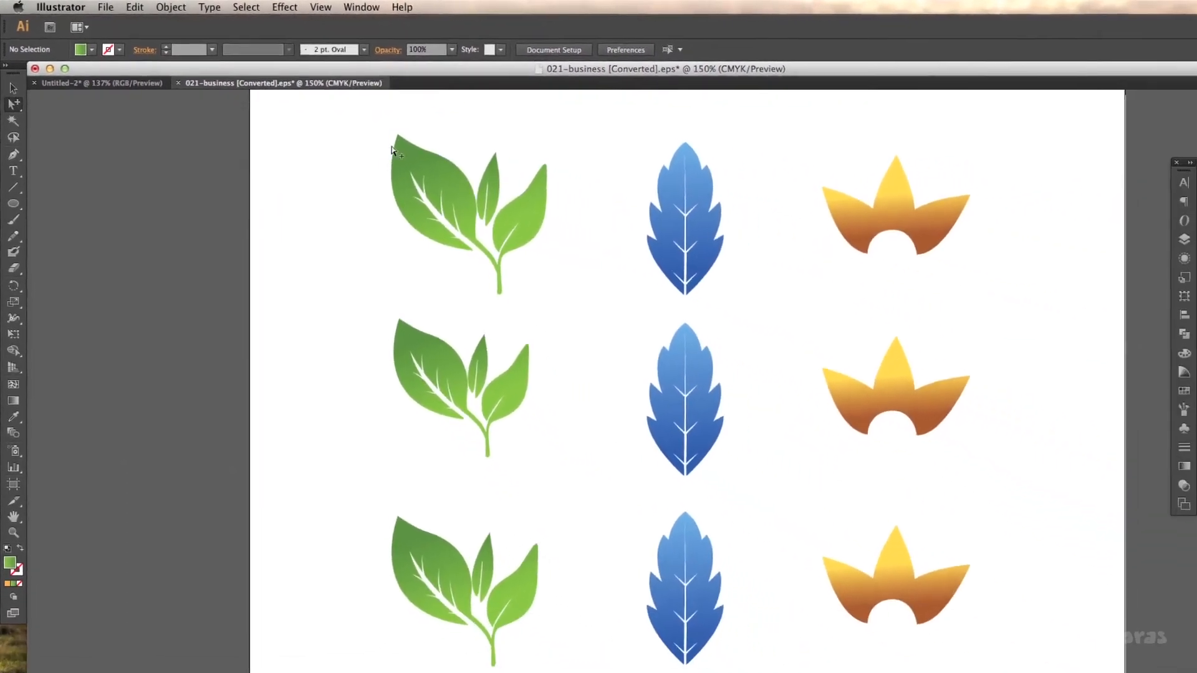
{"action": "left_click", "coordinate": [588, 224]}
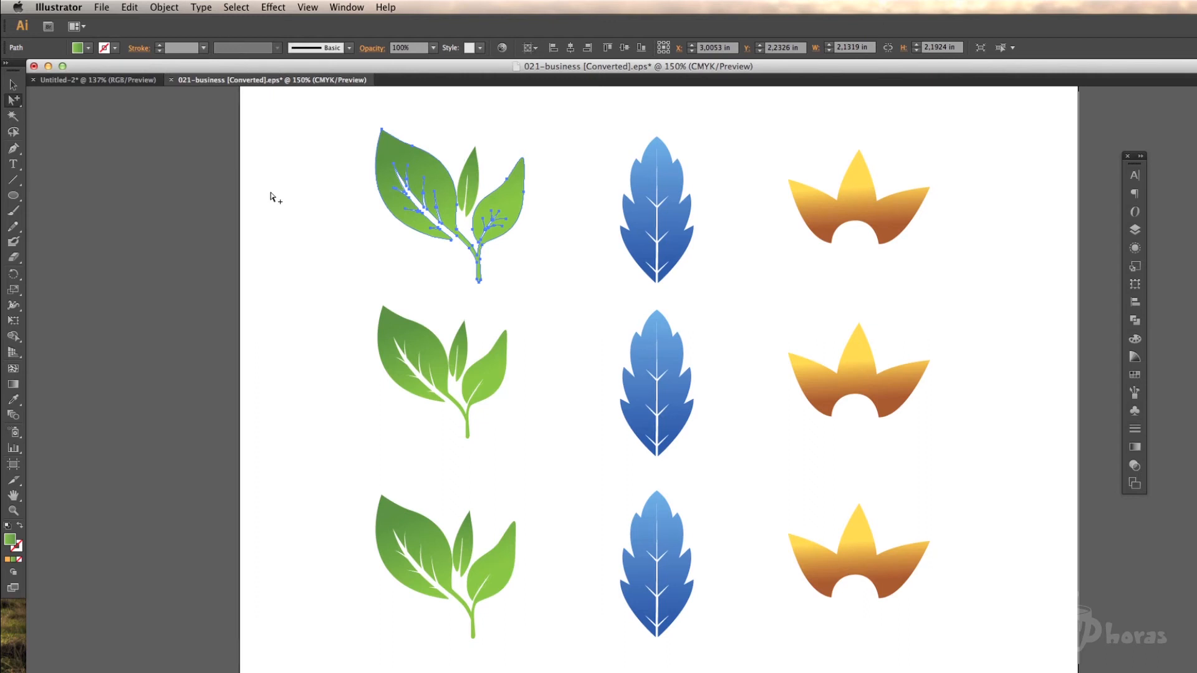
{"action": "left_click", "coordinate": [390, 151]}
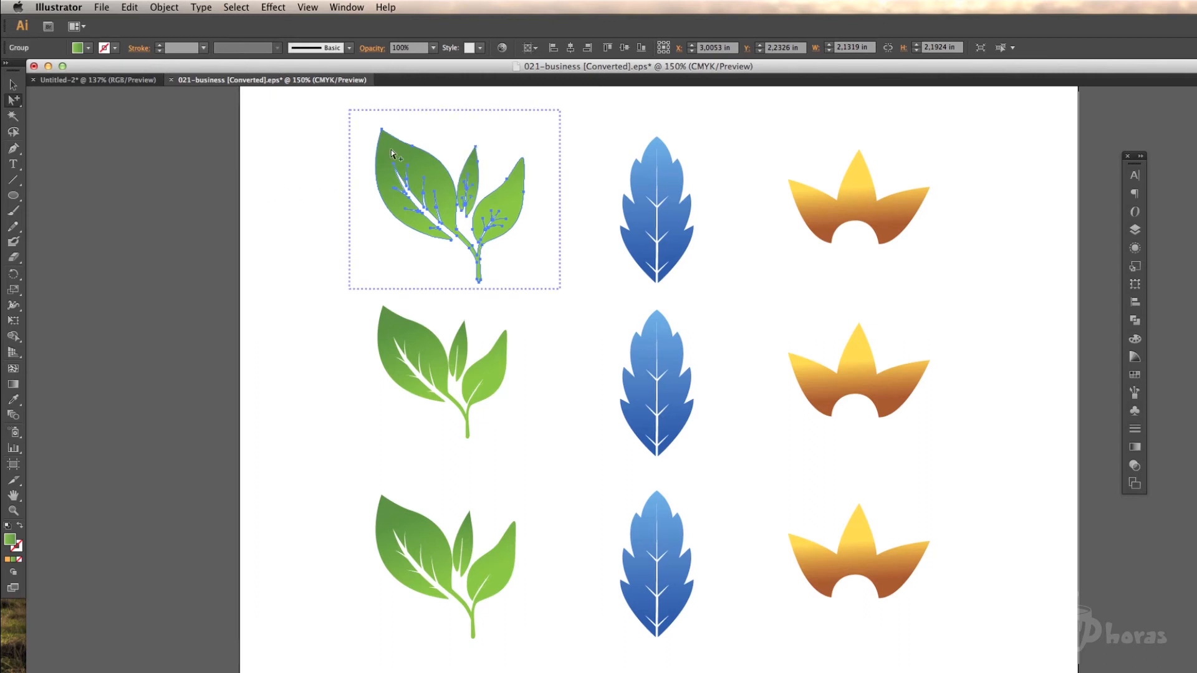
{"action": "left_click", "coordinate": [390, 151]}
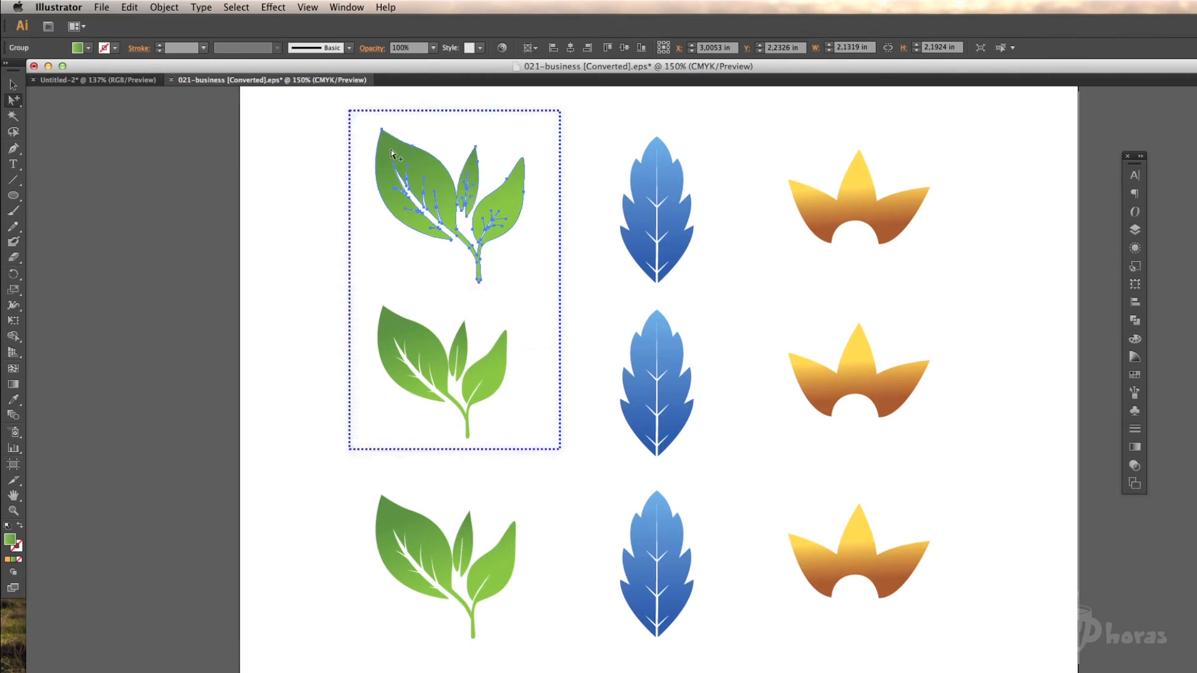
{"action": "left_click", "coordinate": [391, 152]}
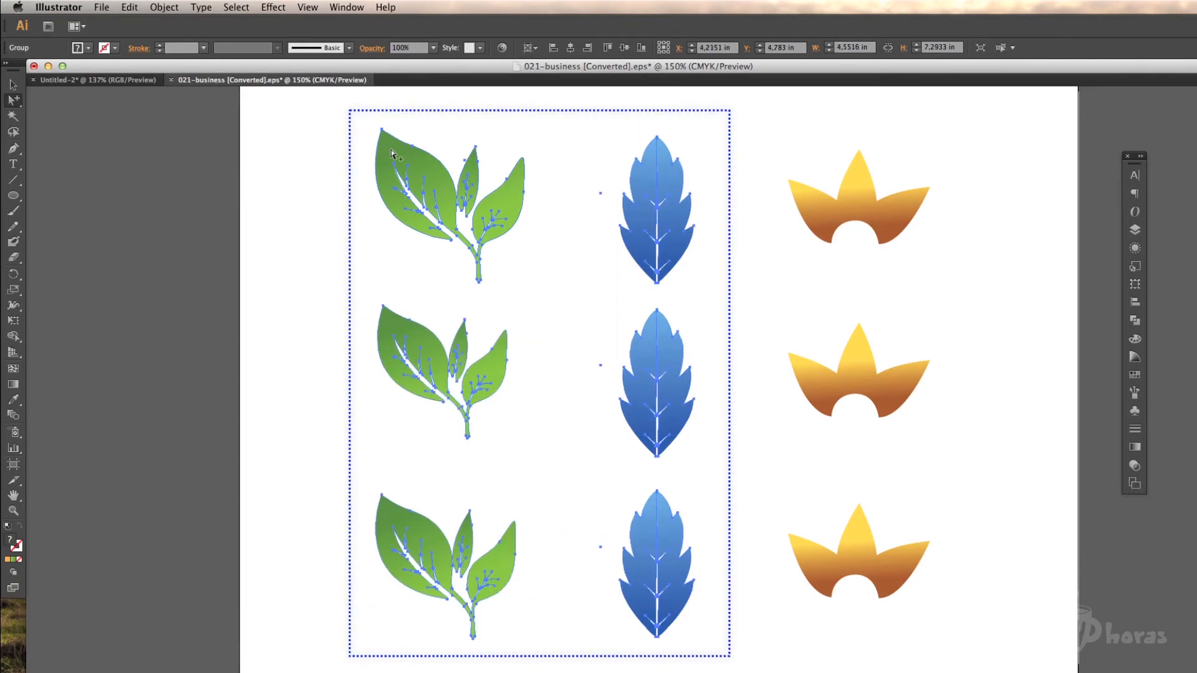
Step: Group all nine green, blue and yellow shapes together again and deselect them
{"action": "key", "text": "v"}
{"action": "left_click_drag", "start_coordinate": [337, 110], "coordinate": [1008, 633]}
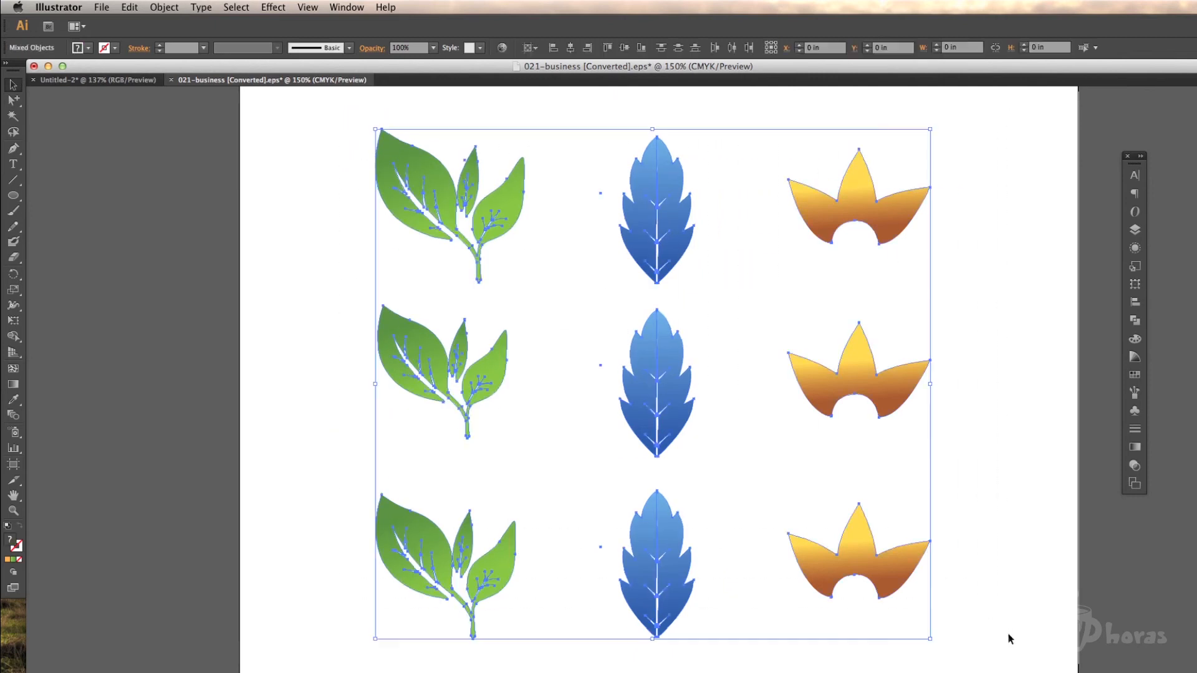
{"action": "left_click", "coordinate": [162, 7]}
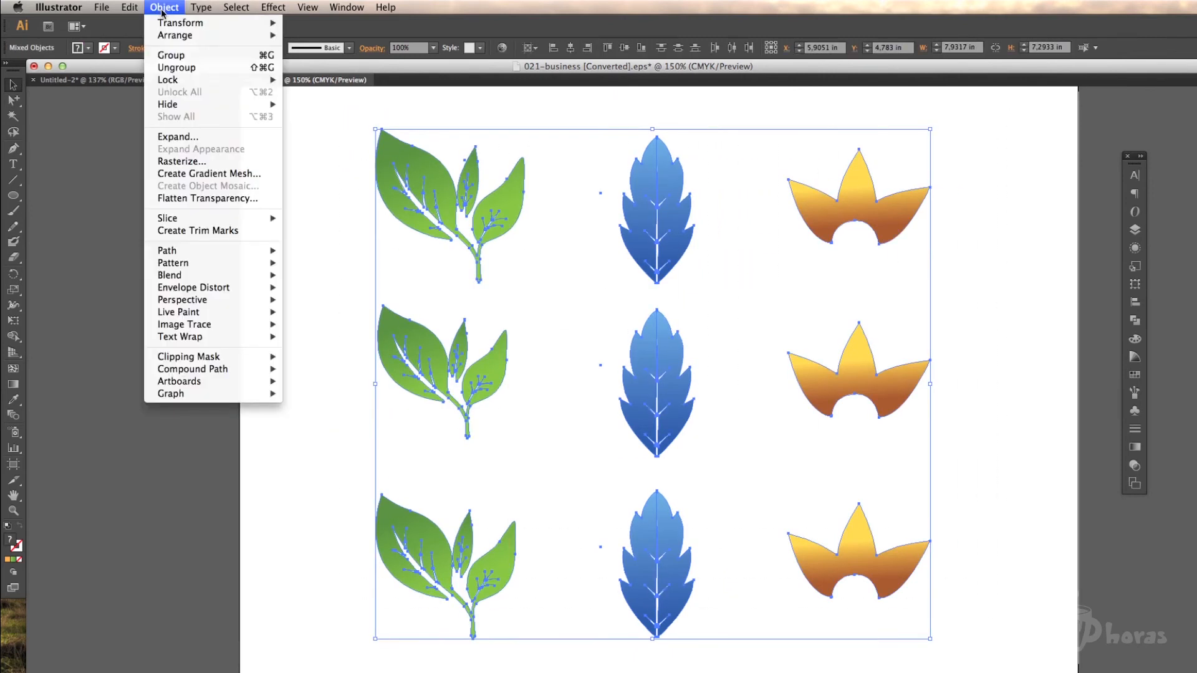
{"action": "left_click", "coordinate": [170, 55]}
{"action": "left_click", "coordinate": [323, 168]}
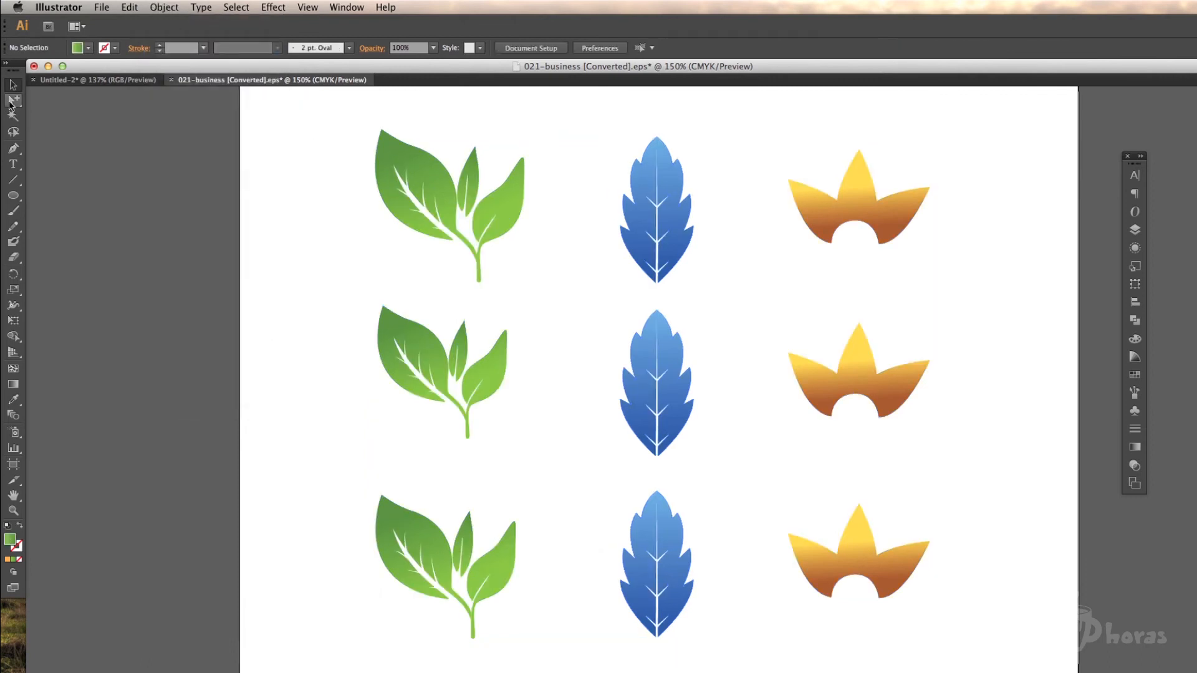
Step: Expand the selection from the uppermost plant's large leaf through every nested group level with the Group Selection tool
{"action": "left_click", "coordinate": [11, 104]}
{"action": "left_click", "coordinate": [392, 154]}
{"action": "left_click", "coordinate": [393, 153], "text": "alt"}
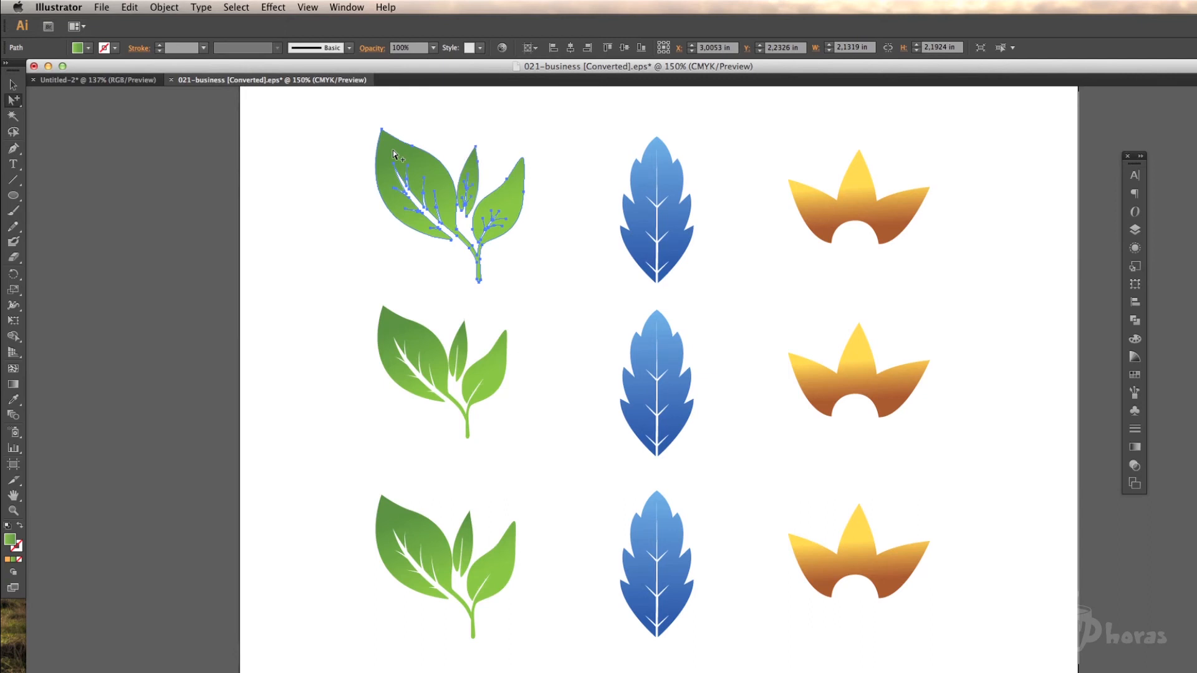
{"action": "left_click", "coordinate": [393, 154], "text": "alt"}
{"action": "left_click", "coordinate": [393, 154], "text": "alt"}
{"action": "left_click", "coordinate": [393, 154], "text": "alt"}
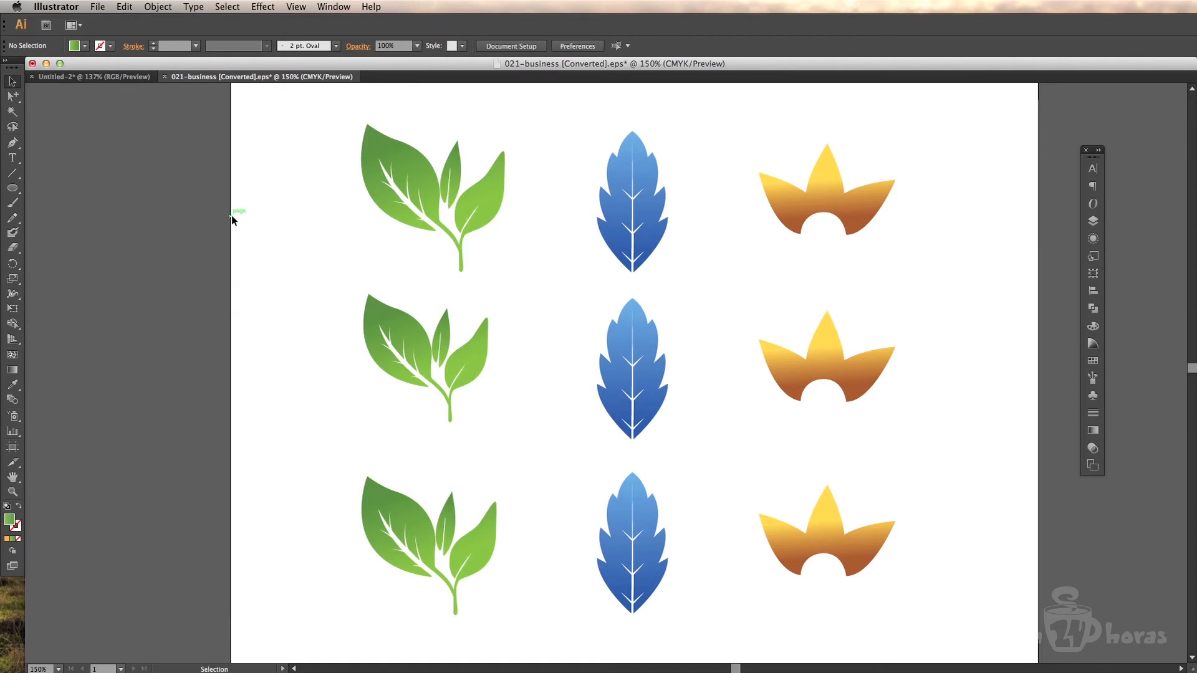
Step: Enter isolation mode on the nine-shape group, select each yellow flower individually, and deselect
{"action": "left_click", "coordinate": [13, 83]}
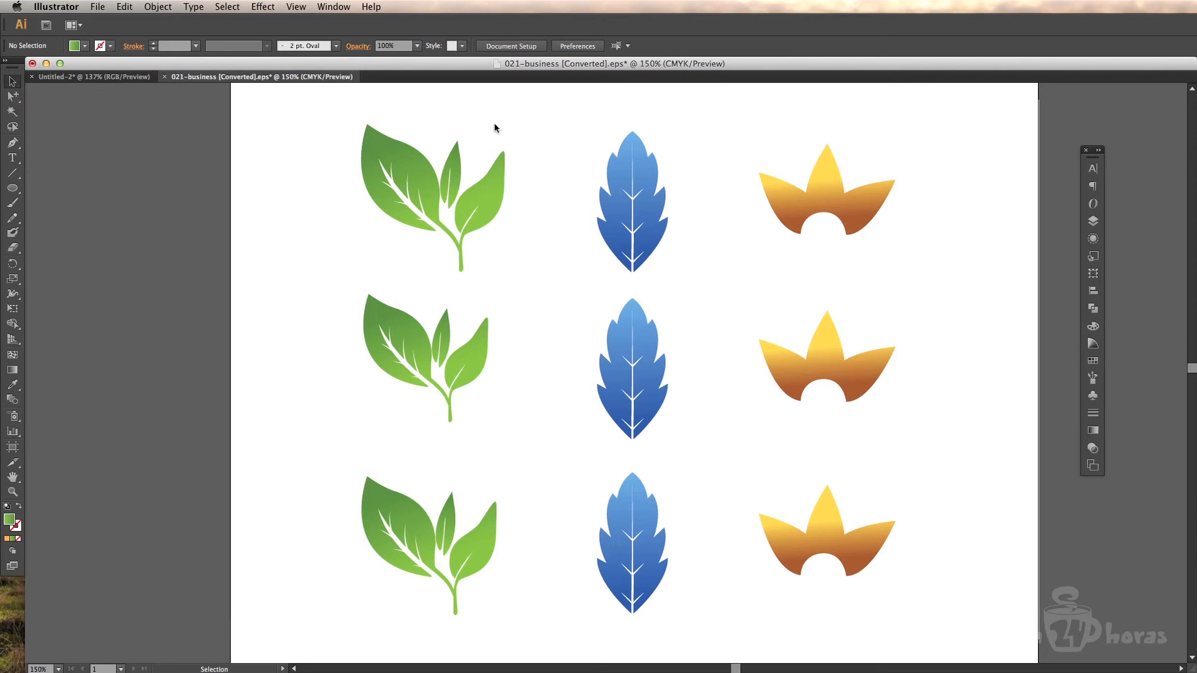
{"action": "left_click", "coordinate": [638, 165]}
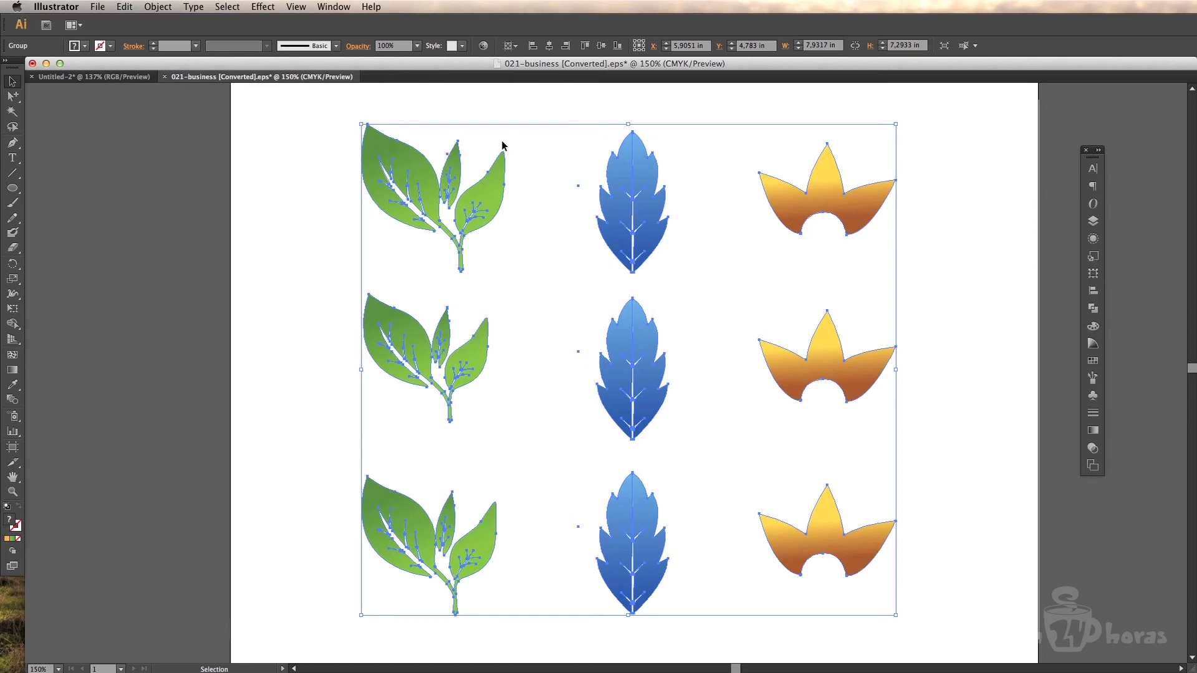
{"action": "double_click", "coordinate": [642, 175]}
{"action": "left_click", "coordinate": [834, 187]}
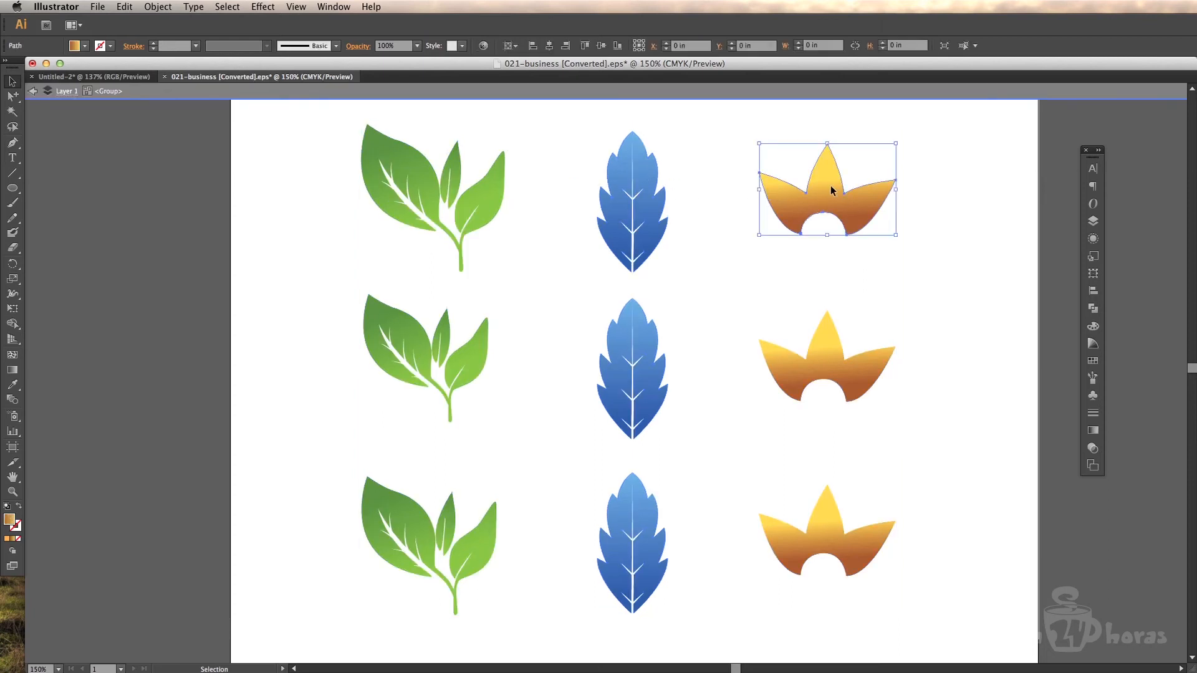
{"action": "left_click", "coordinate": [854, 365]}
{"action": "left_click", "coordinate": [836, 529]}
{"action": "left_click", "coordinate": [690, 222]}
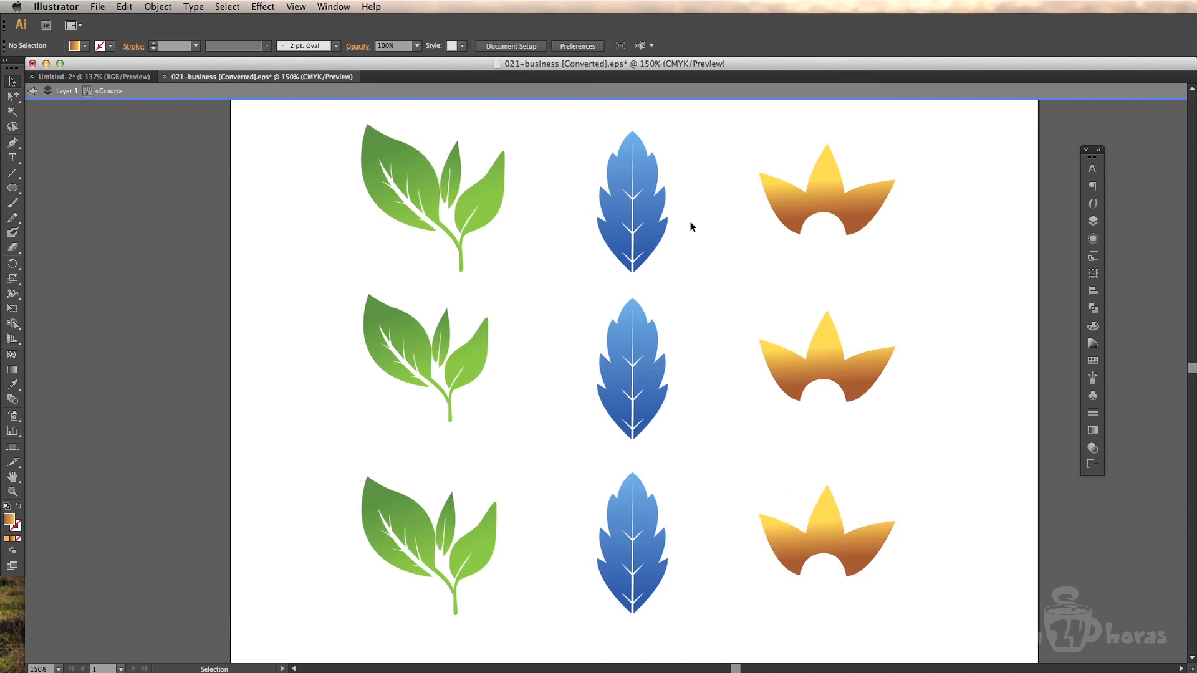
Step: Isolate the nested green-and-blue group and select the upper and middle blue leaves individually
{"action": "left_click", "coordinate": [659, 213]}
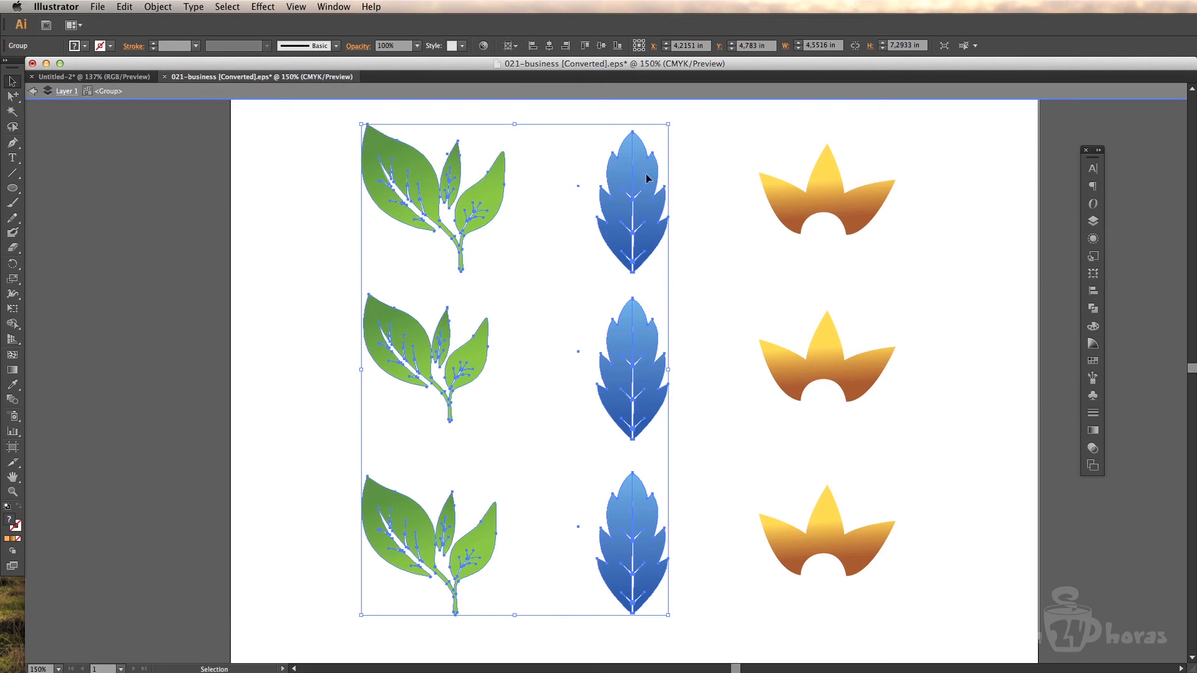
{"action": "double_click", "coordinate": [646, 178]}
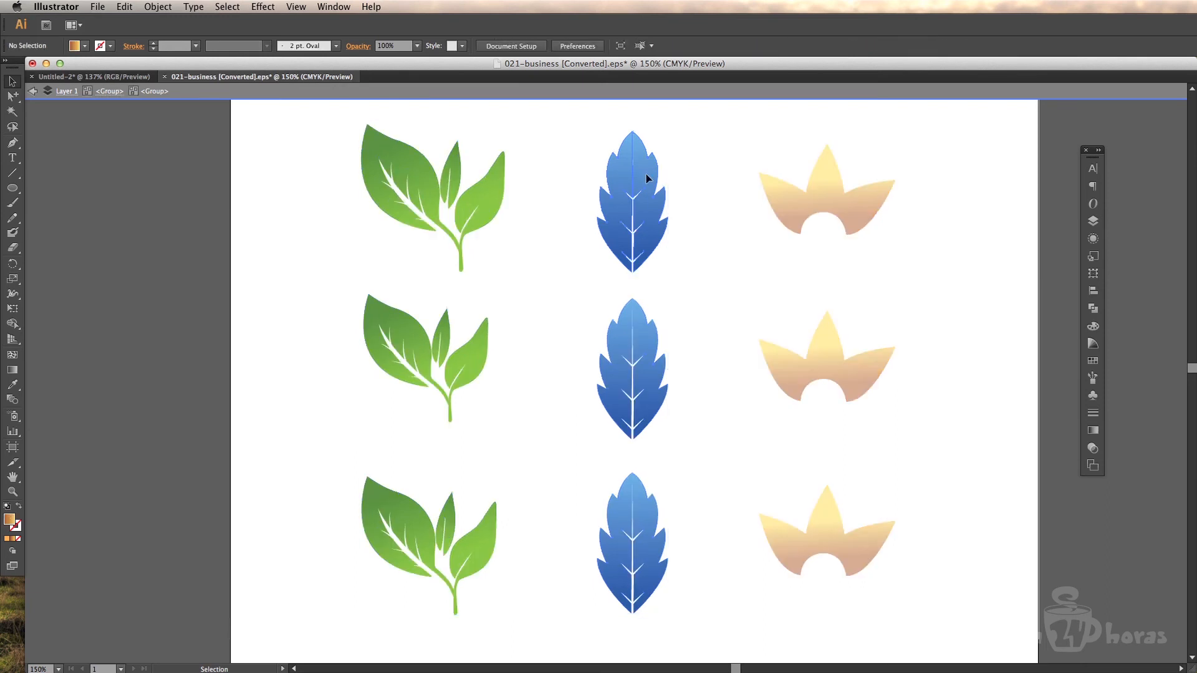
{"action": "left_click", "coordinate": [646, 179]}
{"action": "left_click", "coordinate": [650, 371]}
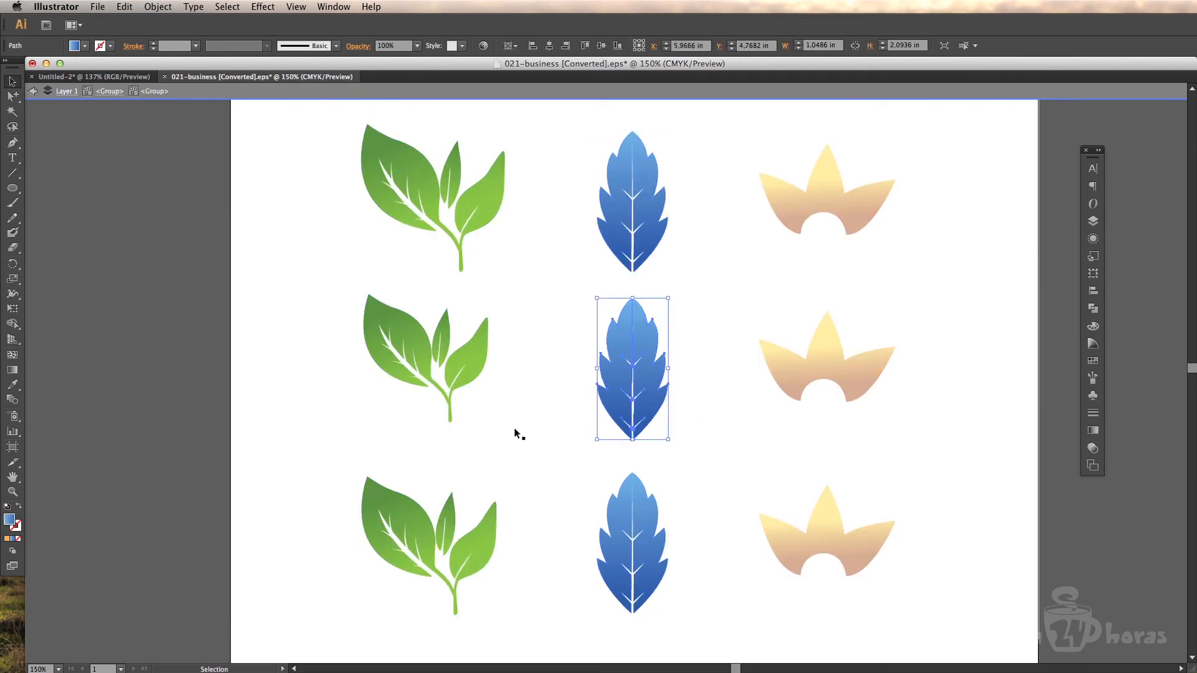
Step: Isolate the nested group of green plants and select the uppermost plant inside it
{"action": "left_click", "coordinate": [490, 195]}
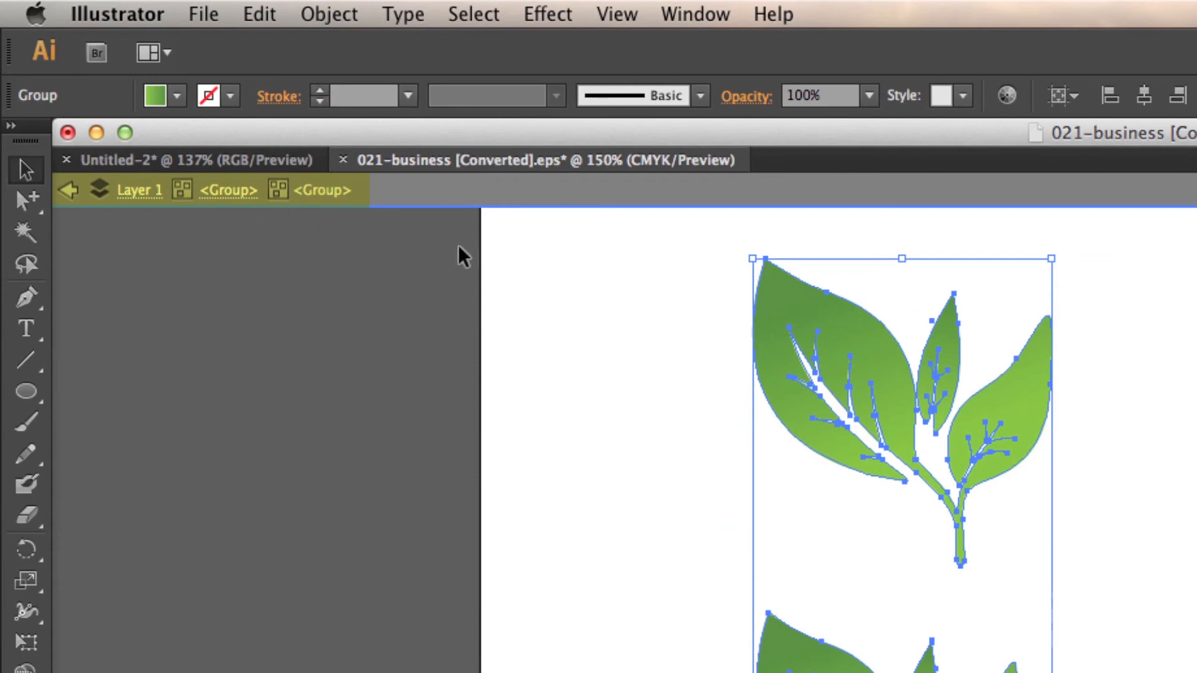
{"action": "double_click", "coordinate": [843, 324]}
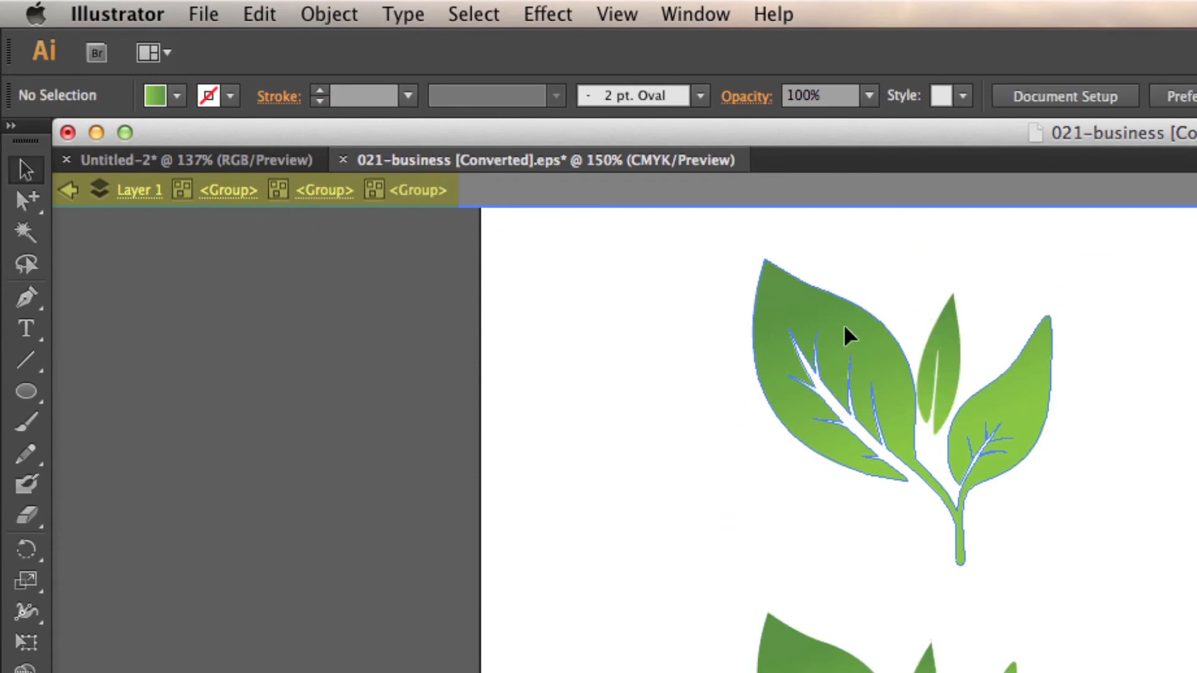
{"action": "left_click", "coordinate": [869, 334]}
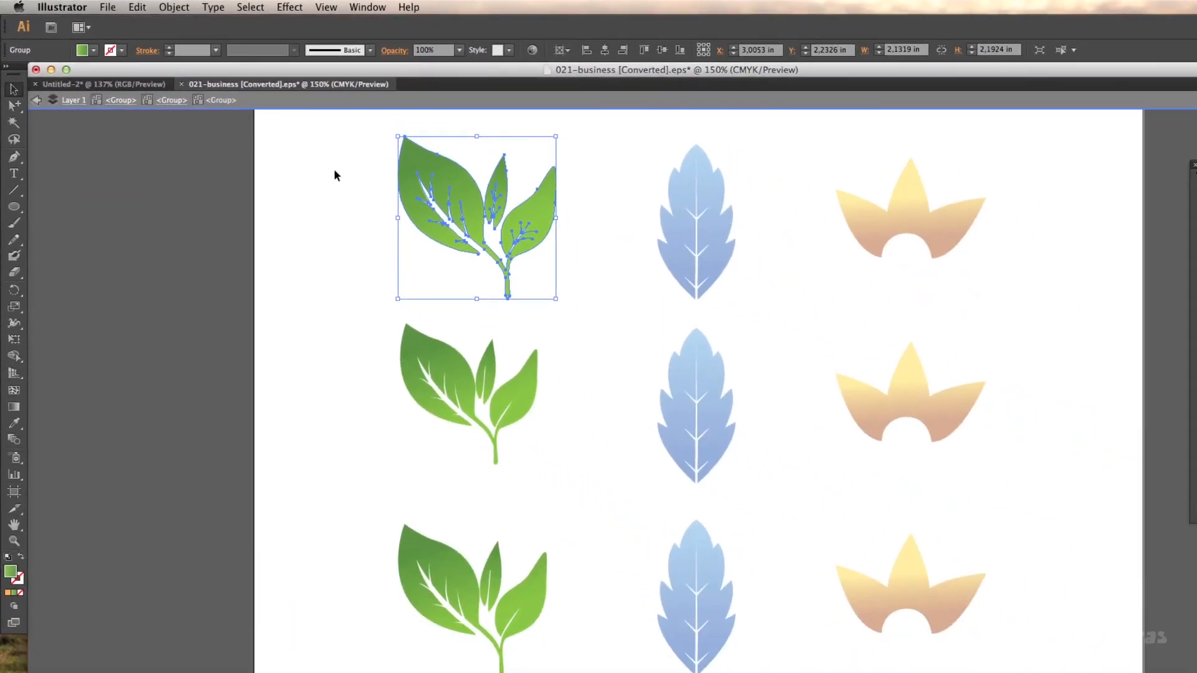
Step: Step back out of the nested isolation levels to the normal artwork and select the whole nine-shape group
{"action": "left_click", "coordinate": [173, 106]}
{"action": "left_click", "coordinate": [121, 105]}
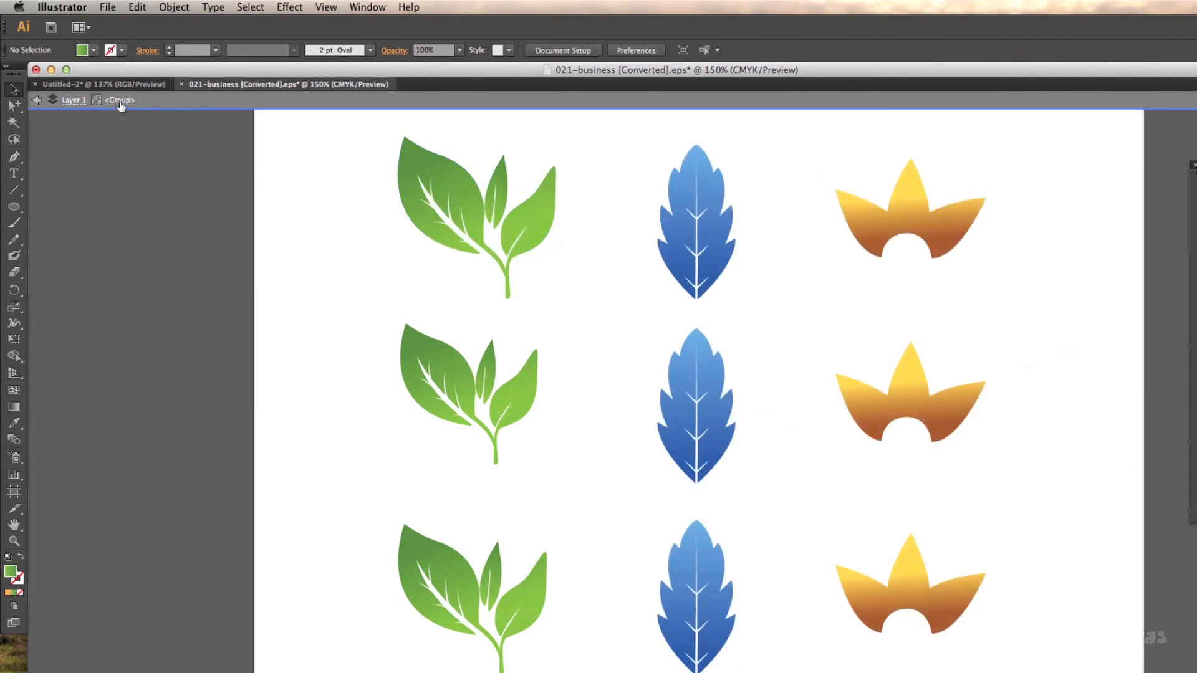
{"action": "left_click", "coordinate": [72, 101]}
{"action": "left_click", "coordinate": [35, 102]}
{"action": "left_click", "coordinate": [698, 186]}
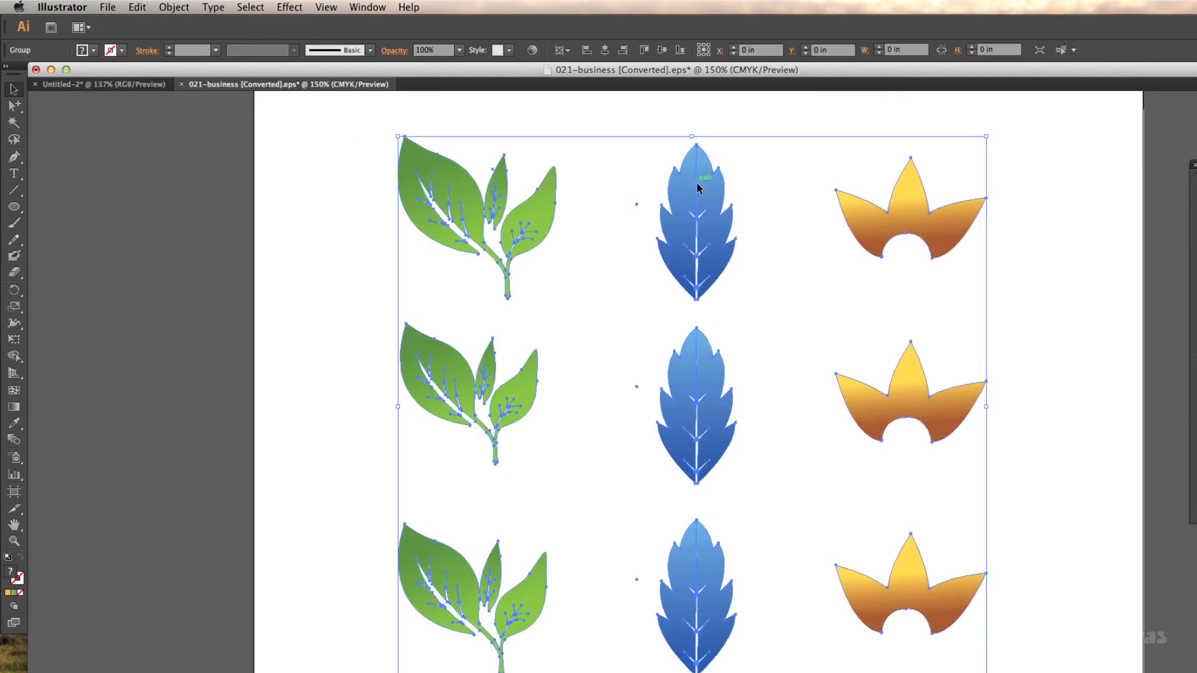